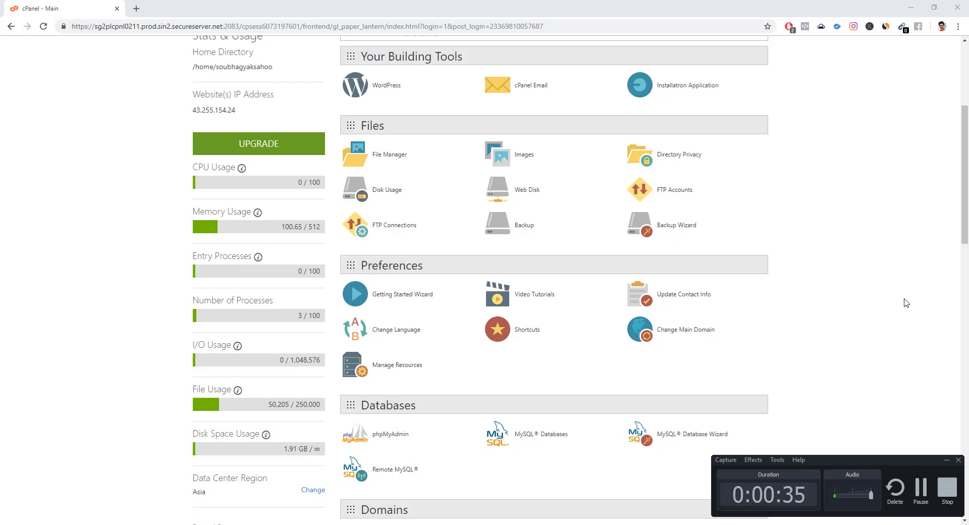
# - Scroll the cPanel home page down to the Security section, where SSL/TLS is listed
pyautogui.scroll(-2, 906, 302)
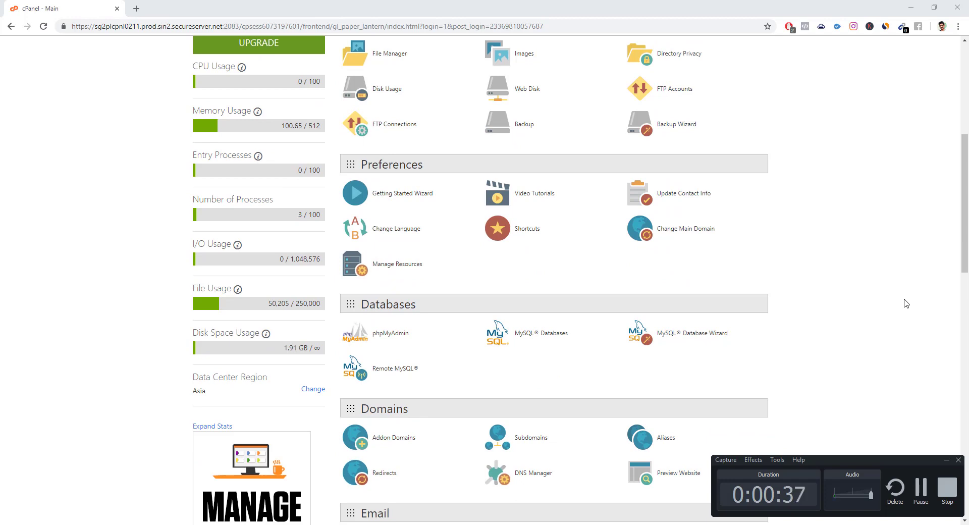
pyautogui.scroll(-4, 903, 300)
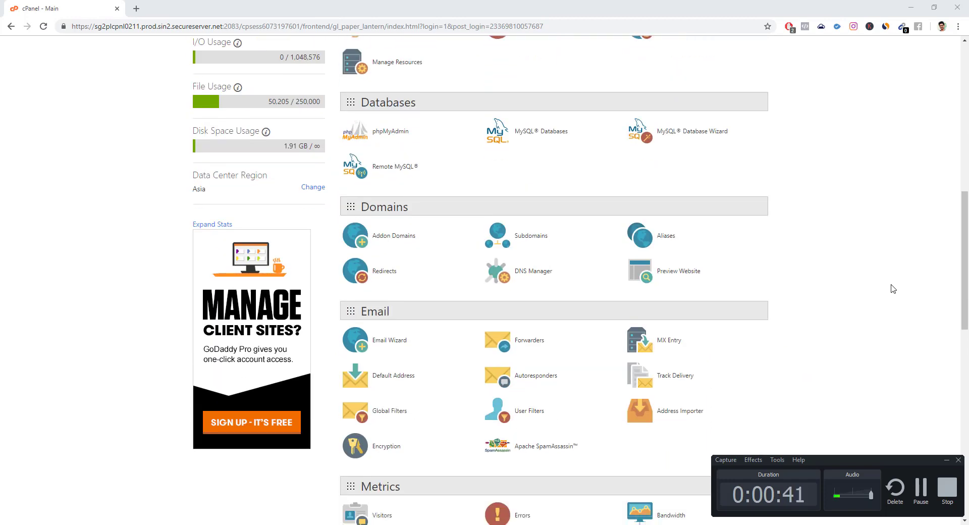
pyautogui.scroll(-1, 893, 288)
pyautogui.scroll(-4, 893, 289)
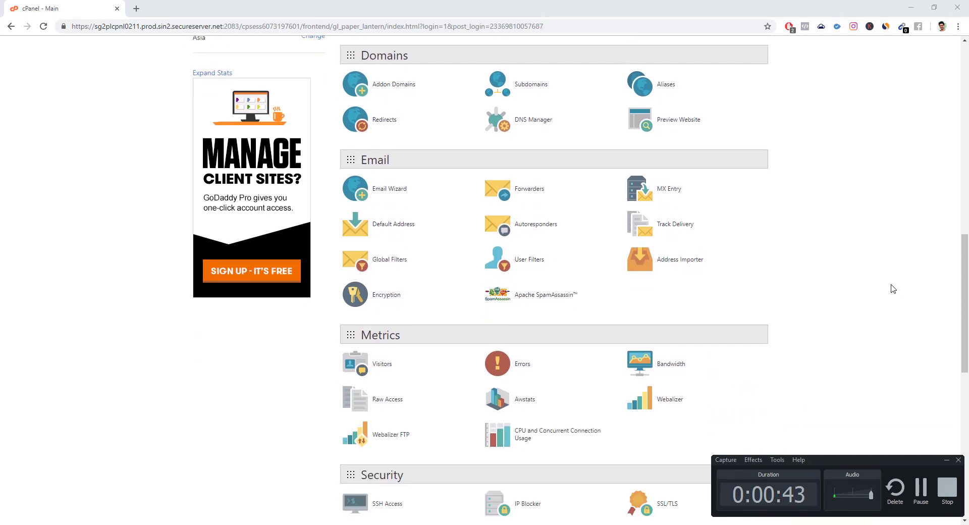
pyautogui.scroll(-2, 893, 288)
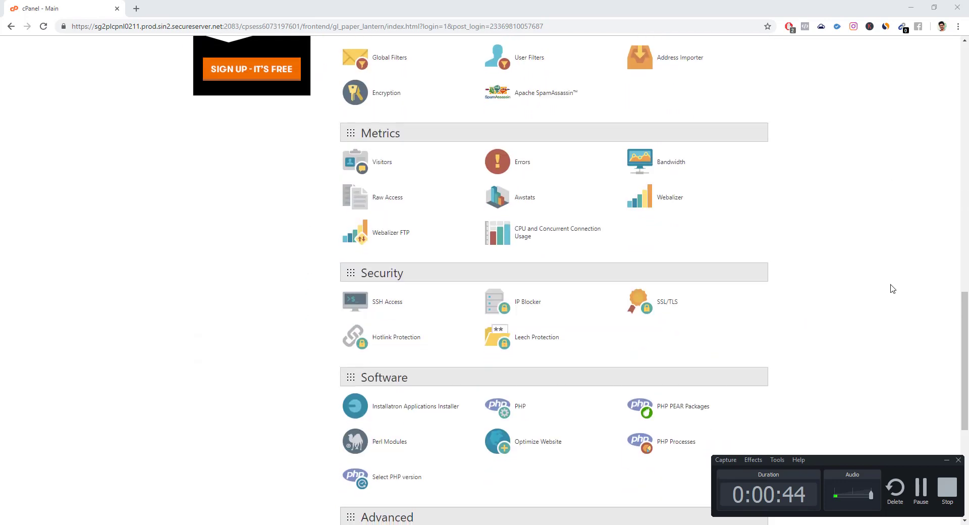
# - Open SSL/TLS and its Certificate Signing Requests page to generate a new CSR
pyautogui.click(667, 302)
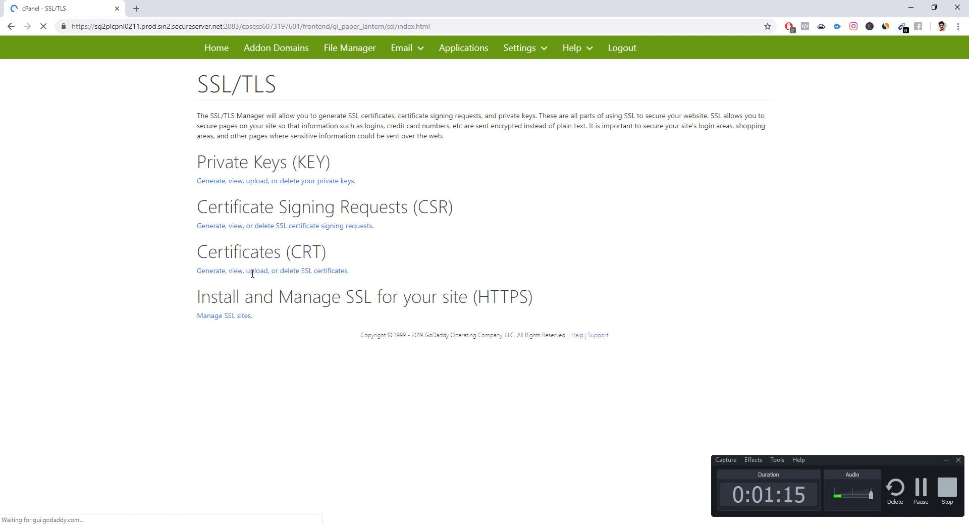
pyautogui.moveTo(216, 207); pyautogui.dragTo(508, 214)
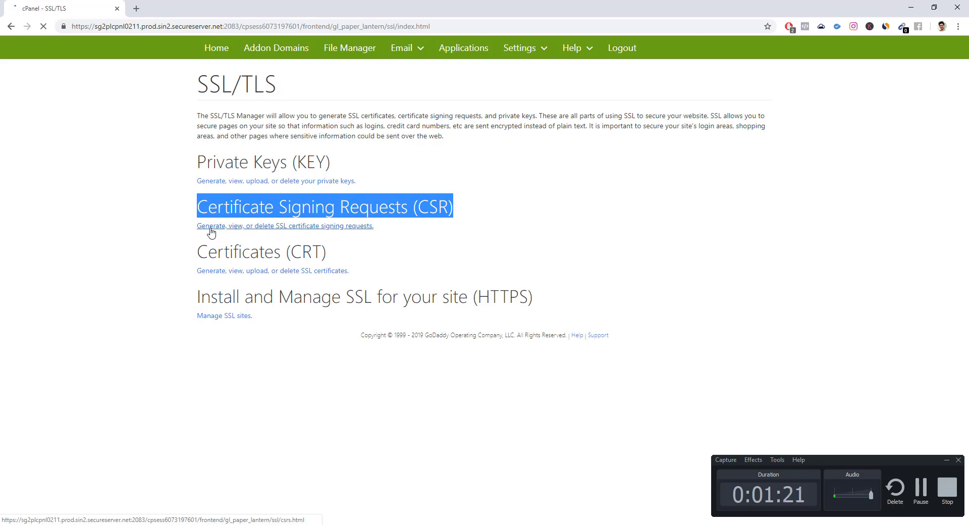
pyautogui.click(281, 227)
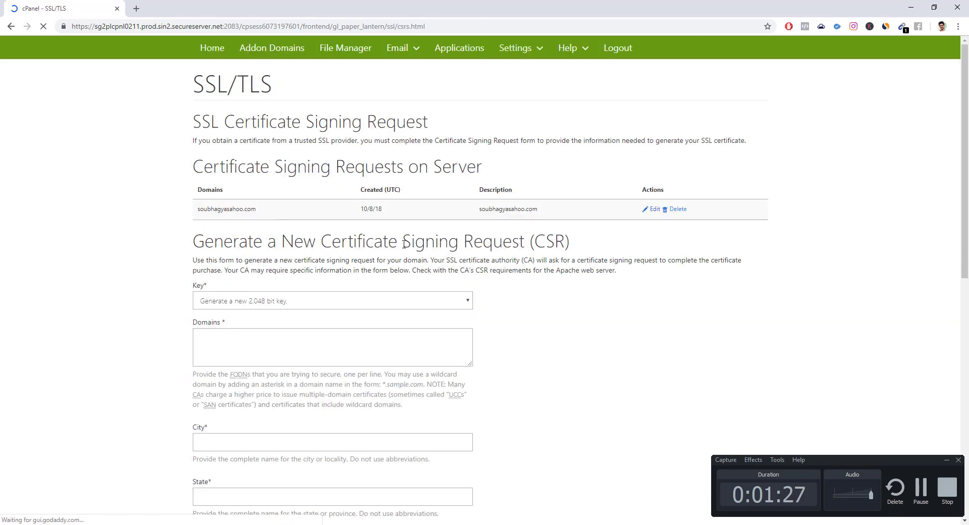
pyautogui.scroll(-2, 565, 328)
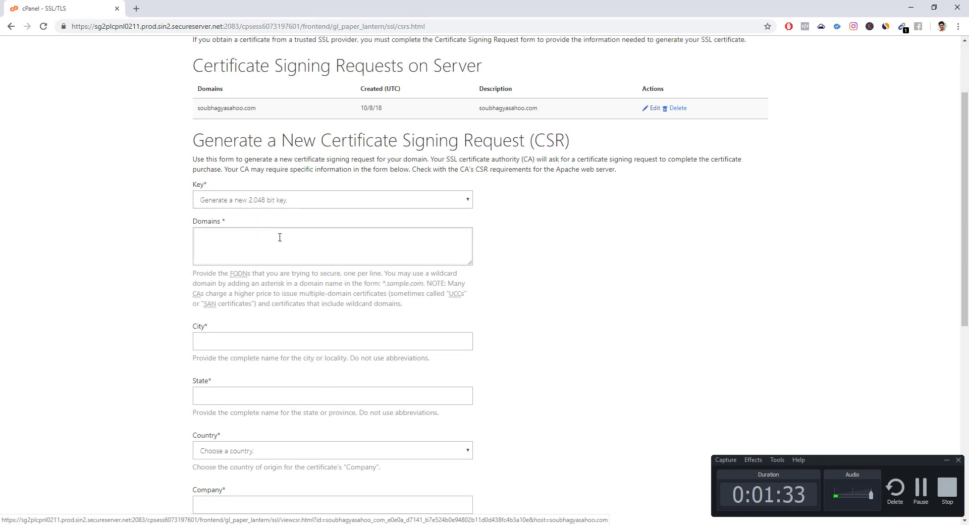
# - Enter imsdigital.in as the CSR domain and begin filling in the address details
pyautogui.click(307, 240)
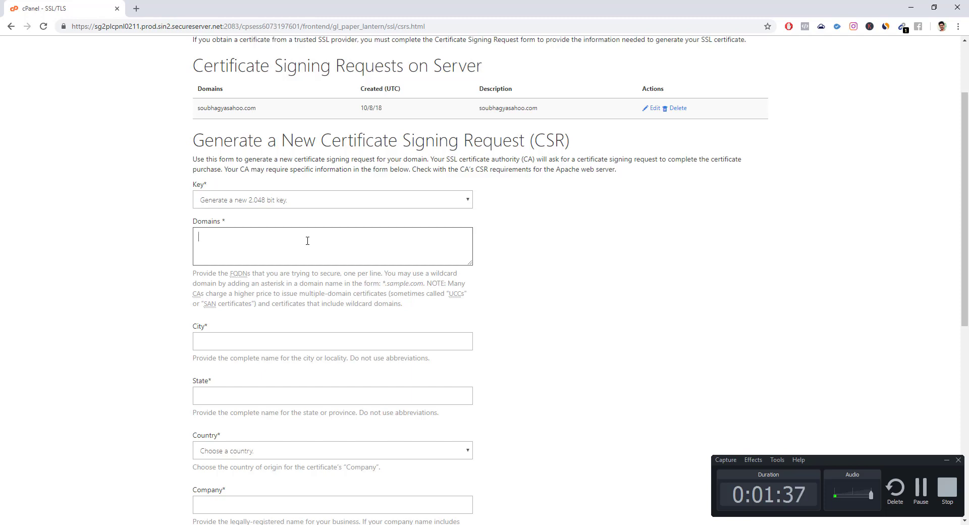
pyautogui.write('imsdigi')
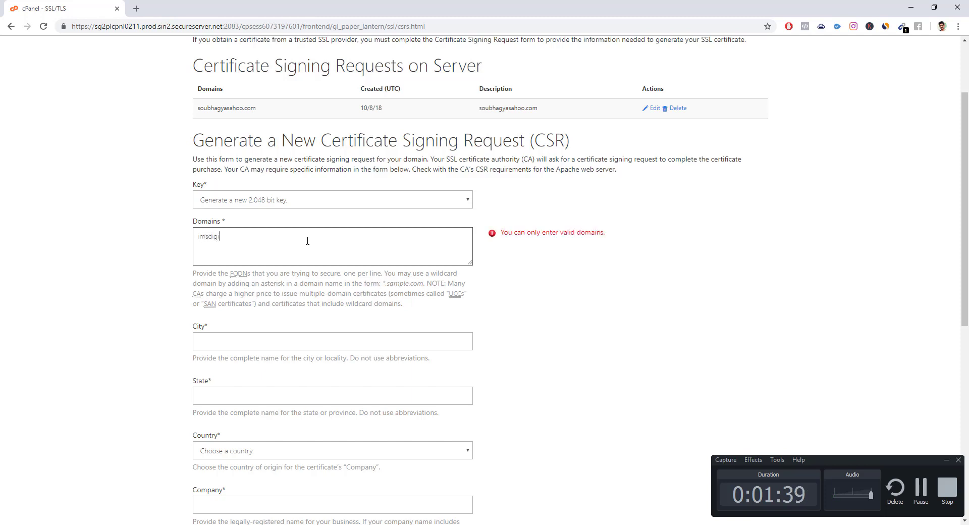
pyautogui.write('tal.in')
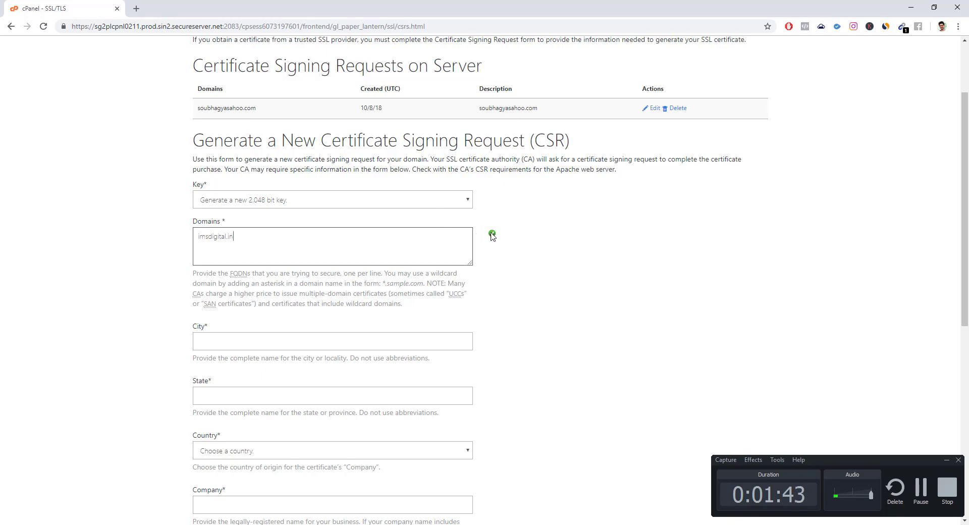
pyautogui.scroll(-2, 559, 331)
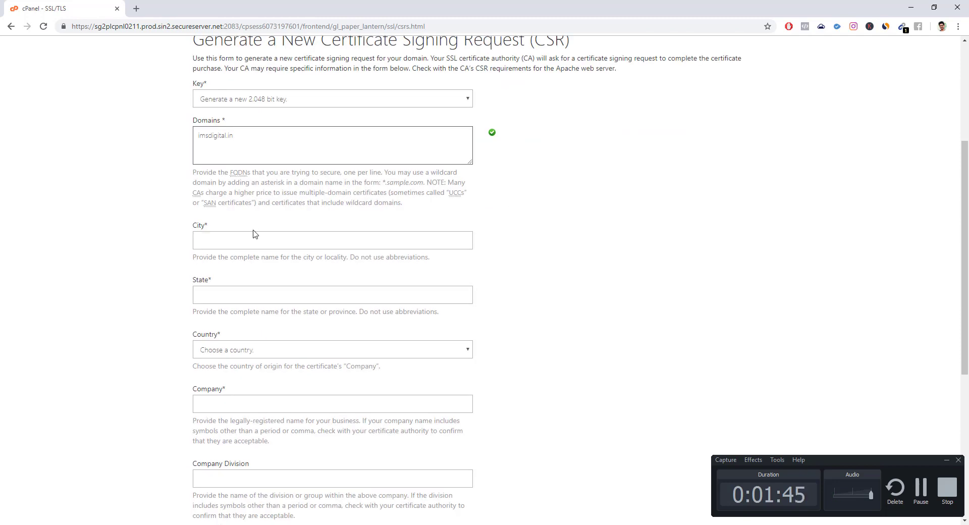
pyautogui.click(256, 240)
pyautogui.click(610, 220)
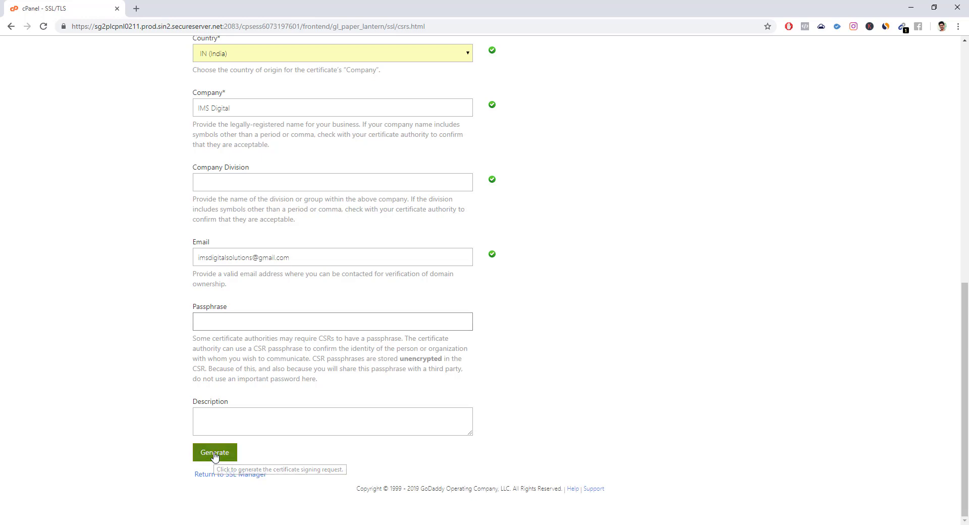
# - Generate the imsdigital.in CSR and review the encoded request and key
pyautogui.click(225, 453)
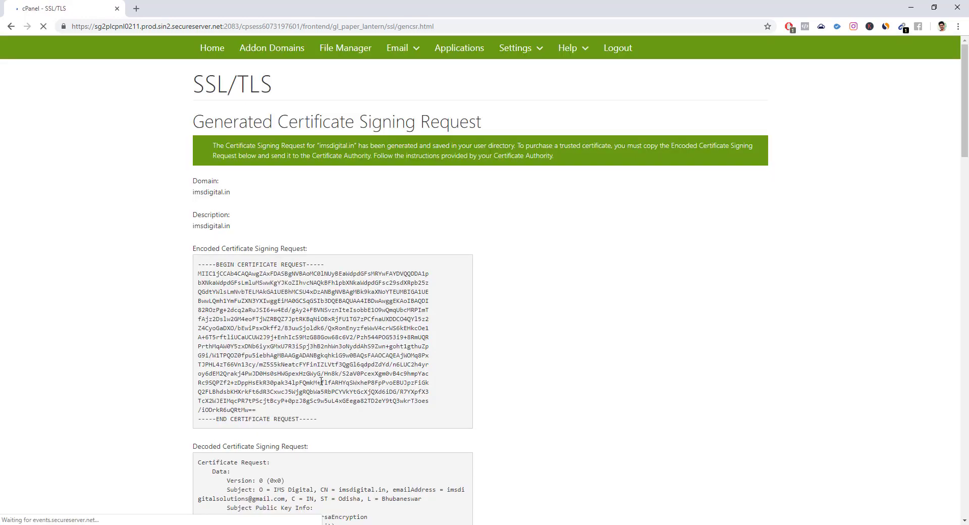
pyautogui.scroll(-1, 265, 346)
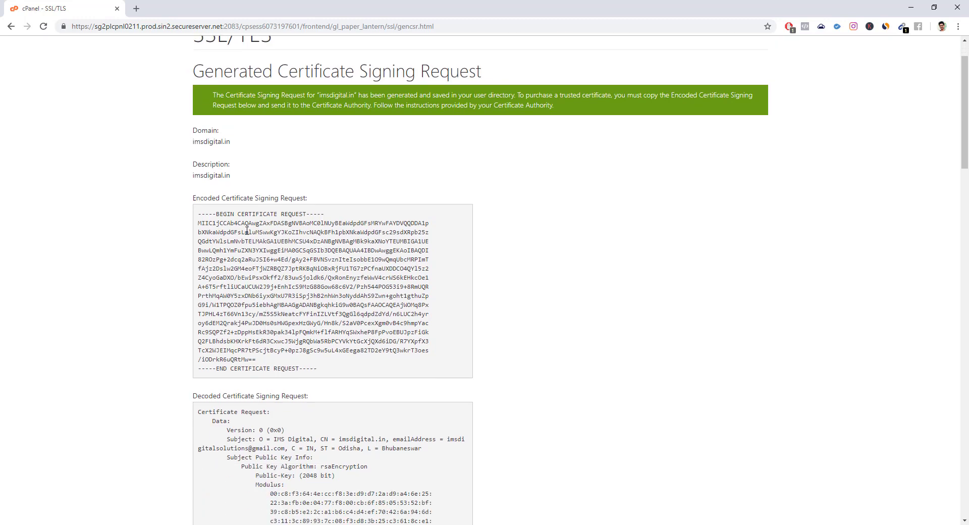
pyautogui.scroll(-12, 396, 430)
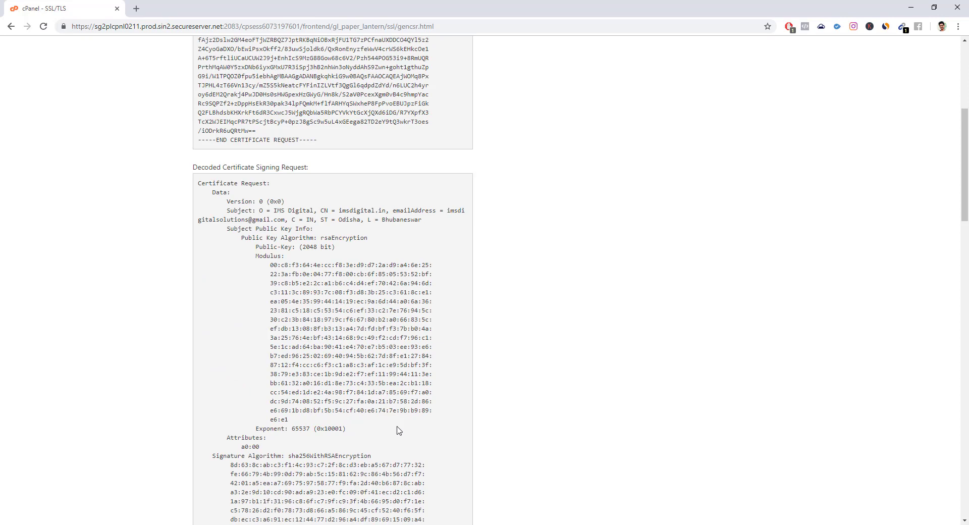
pyautogui.scroll(-18, 397, 430)
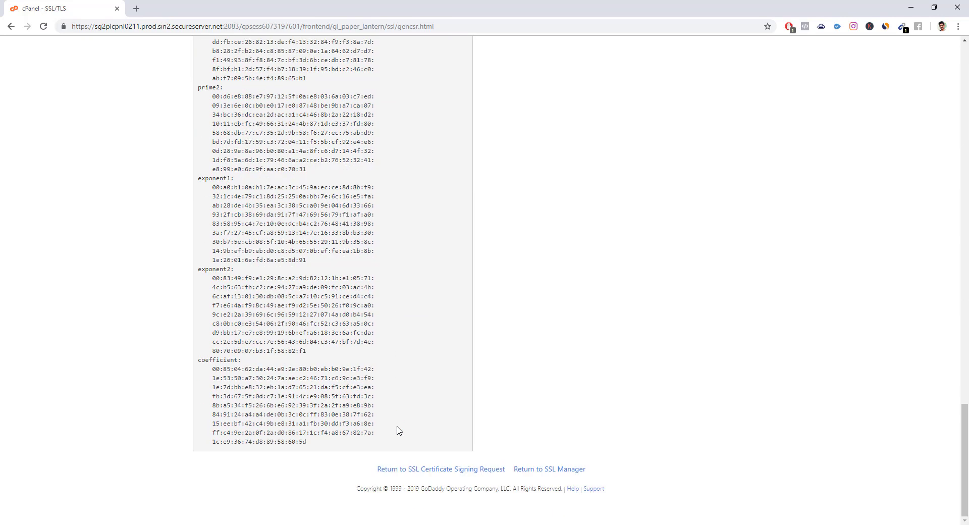
pyautogui.scroll(20, 396, 430)
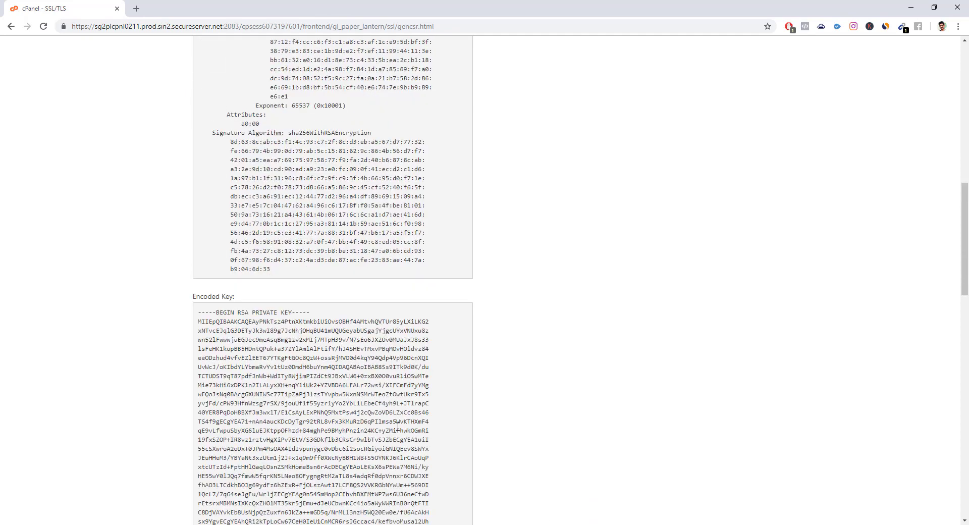
pyautogui.scroll(4, 397, 430)
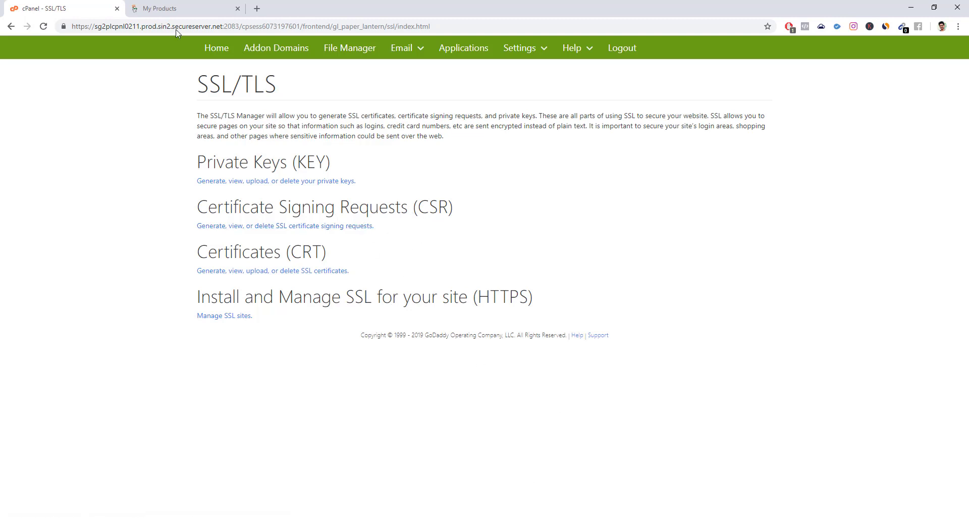
# - In GoDaddy My Products, set up the Standard SSL and open its new, unconfigured certificate
pyautogui.click(169, 11)
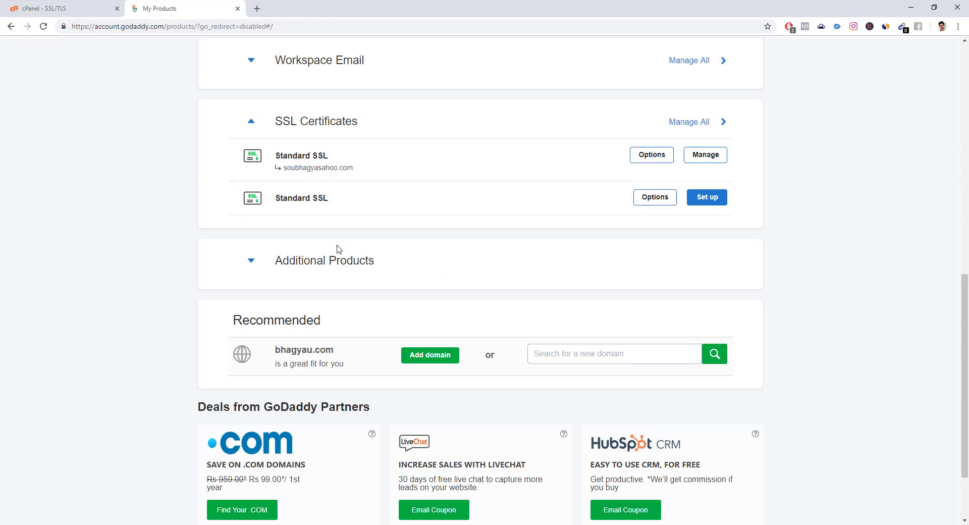
pyautogui.click(699, 204)
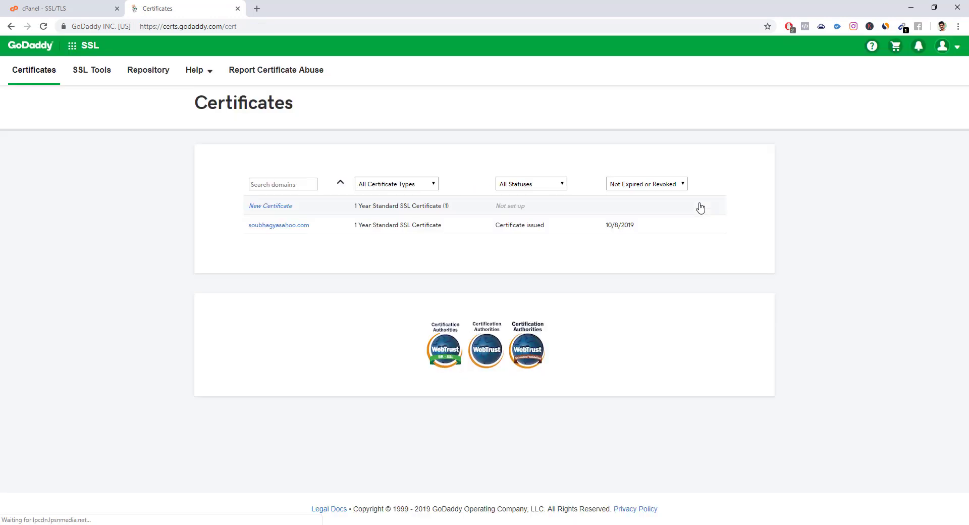
pyautogui.click(277, 210)
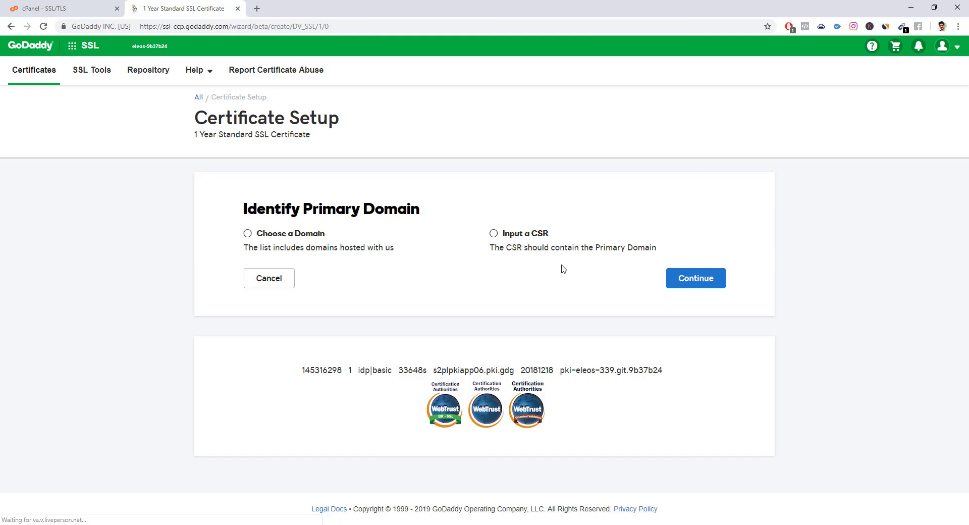
# - Choose to provide a CSR and paste the imsdigital.in request
pyautogui.click(493, 233)
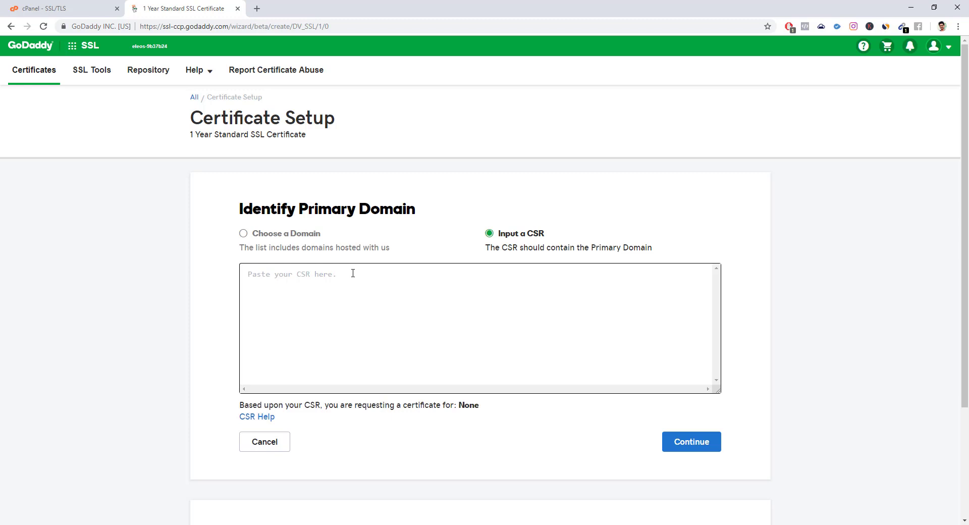
pyautogui.hotkey('ctrl', 'v')
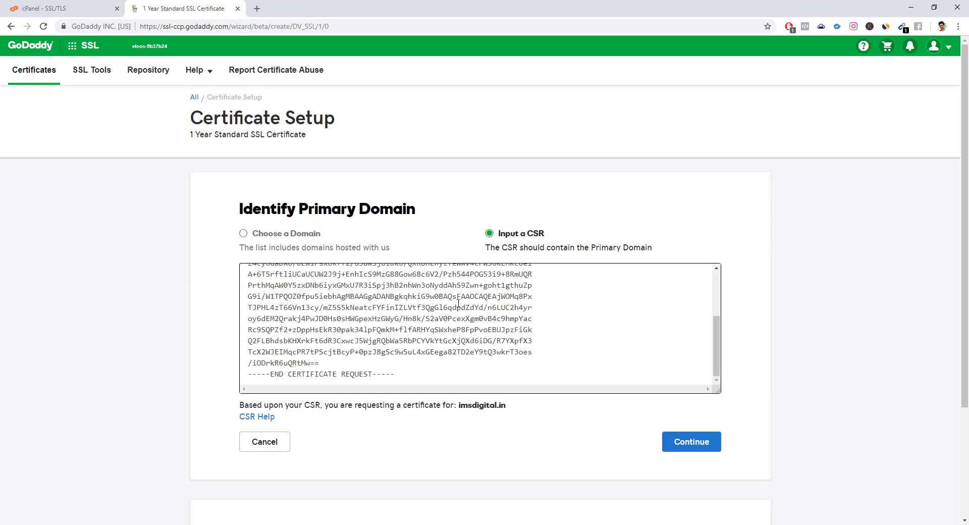
pyautogui.scroll(4, 458, 306)
pyautogui.scroll(-4, 476, 314)
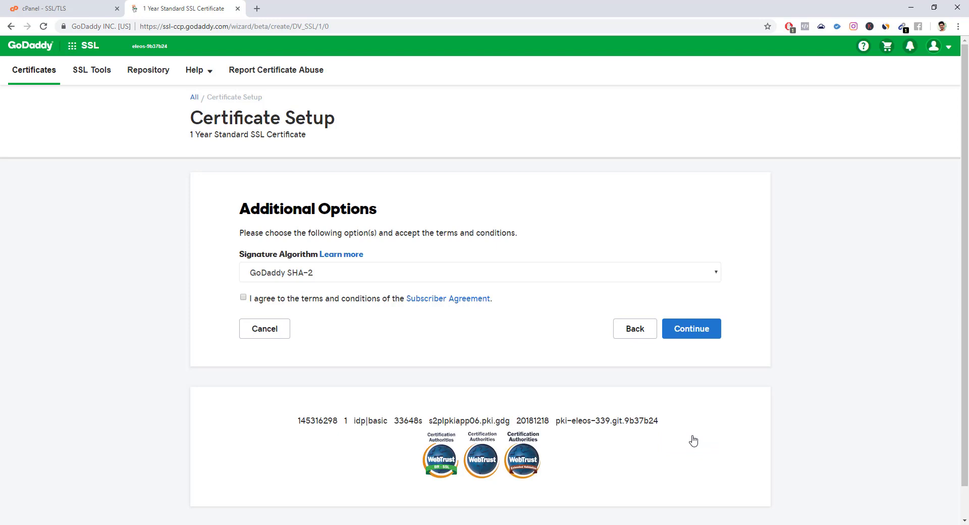
# - Accept the Subscriber Agreement, submit the certificate request, and bring up the Gmail inbox
pyautogui.click(244, 299)
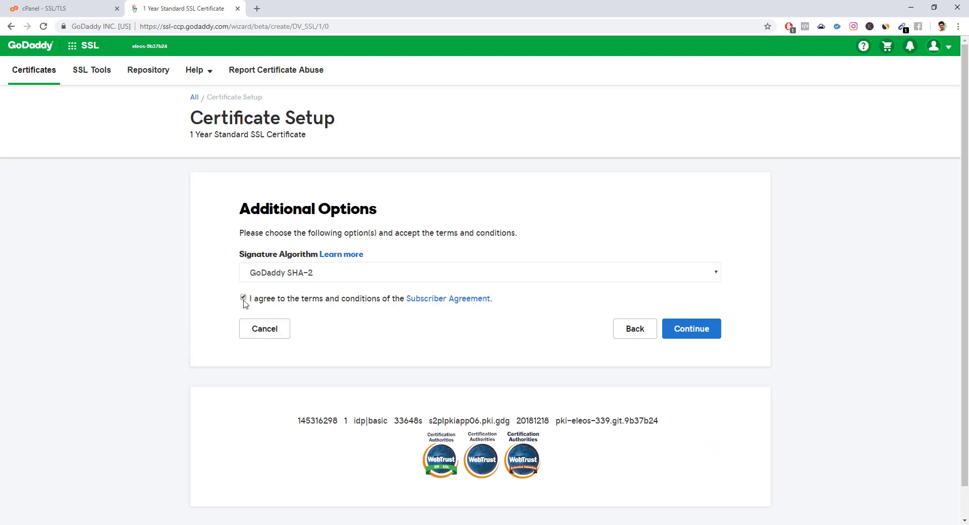
pyautogui.click(700, 329)
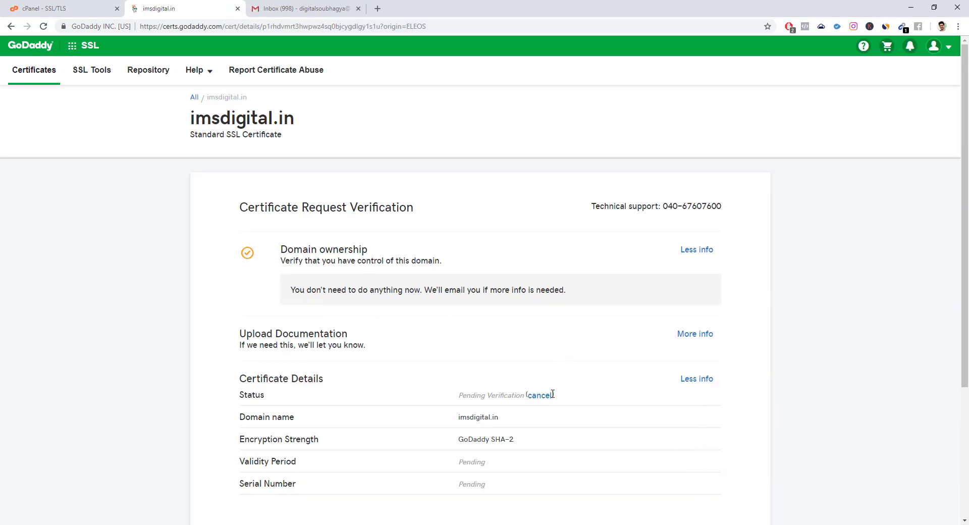
pyautogui.scroll(-2, 563, 361)
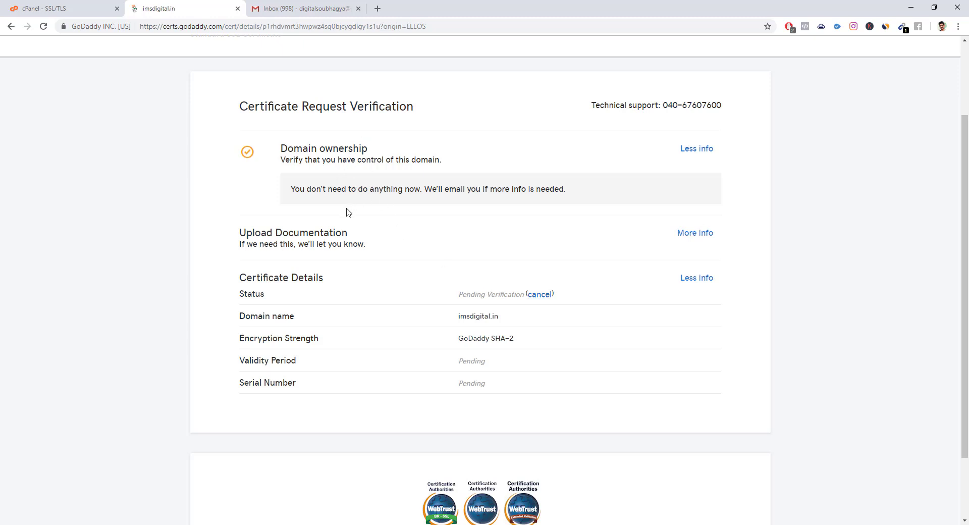
pyautogui.click(302, 9)
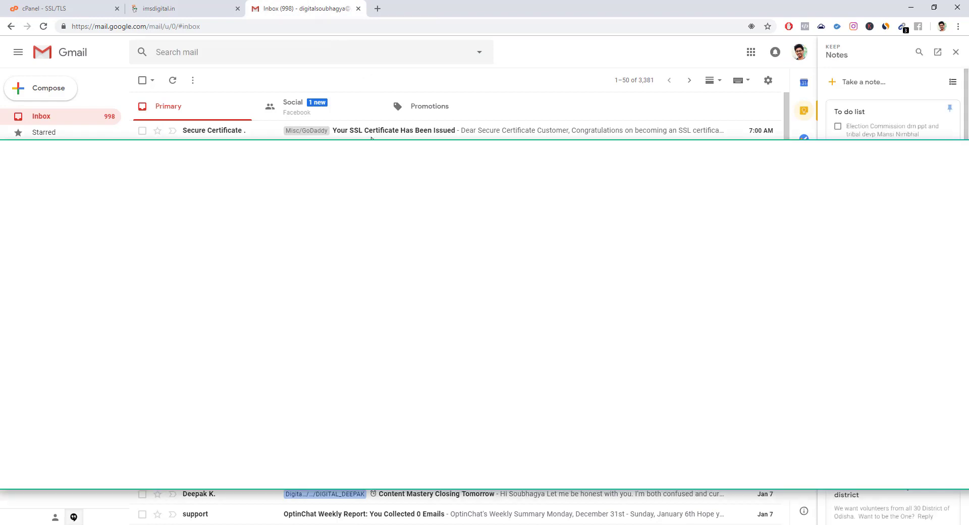
# - Read the issued-certificate email for imsdigital.in, then go back to the GoDaddy certificate tab
pyautogui.click(372, 132)
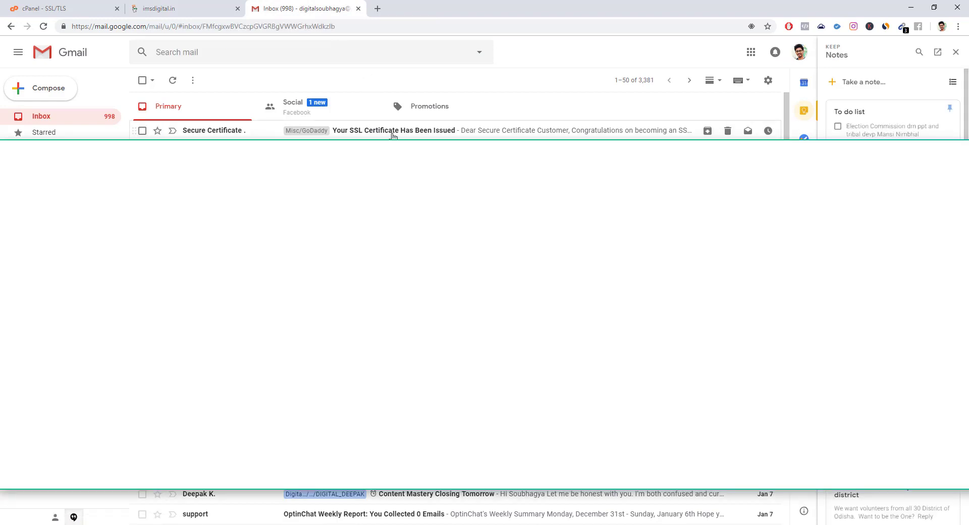
pyautogui.click(393, 132)
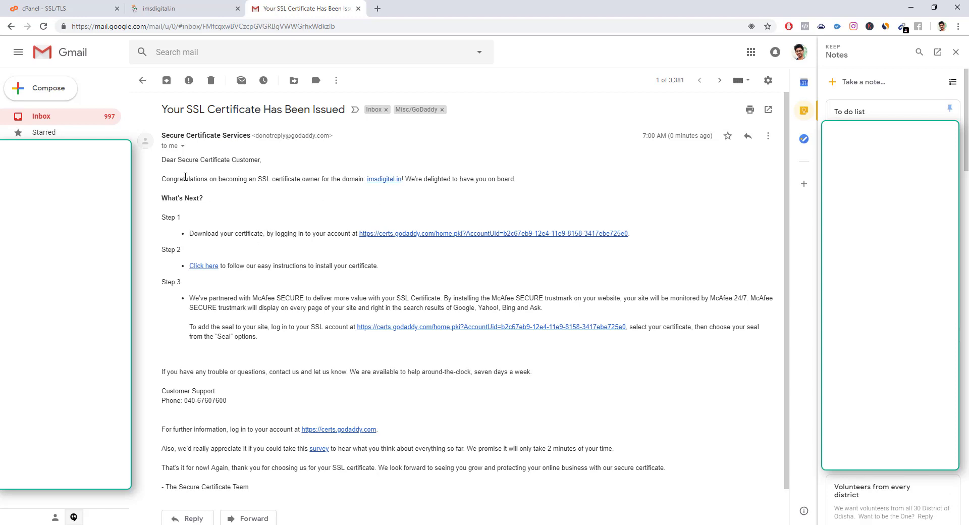
pyautogui.moveTo(167, 180); pyautogui.dragTo(530, 182)
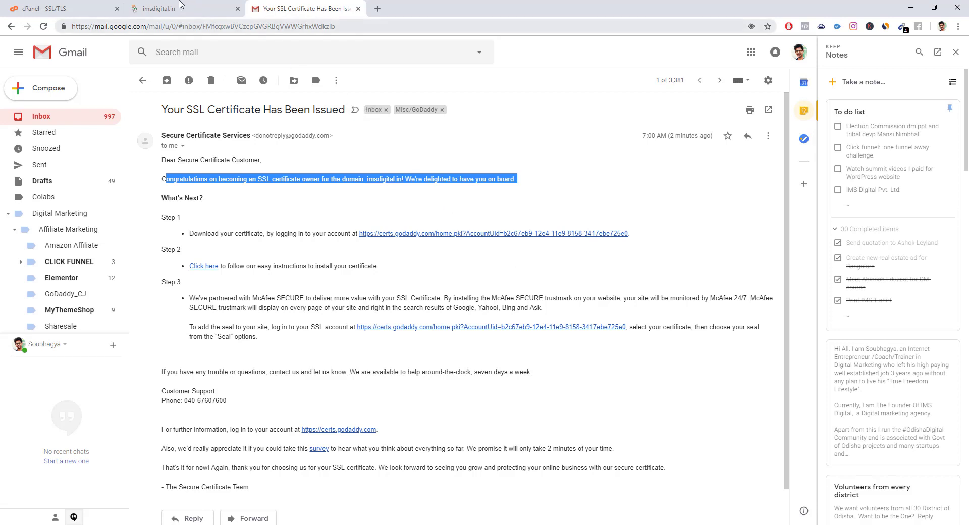
pyautogui.click(176, 6)
pyautogui.scroll(2, 342, 291)
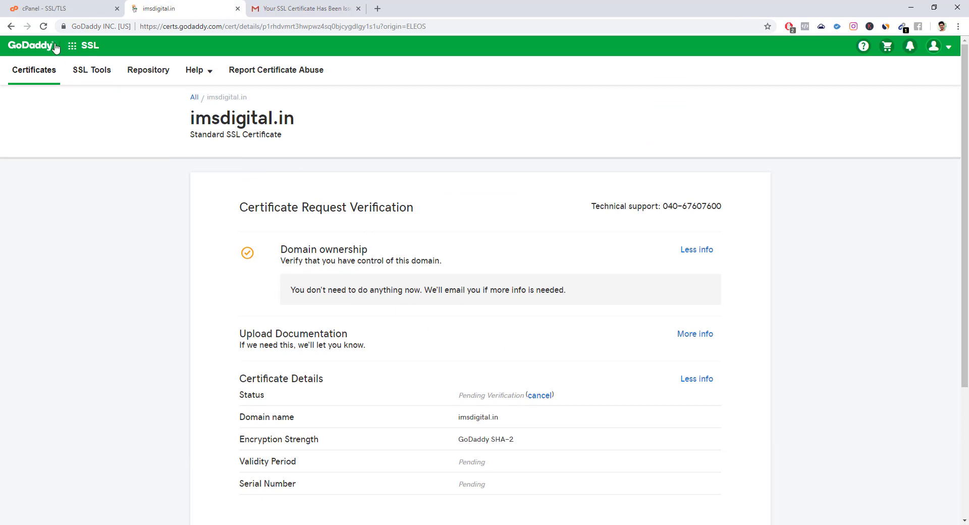
# - Reload the page and confirm imsdigital.in is issued, valid 1/8/2019 – 1/8/2020
pyautogui.click(45, 28)
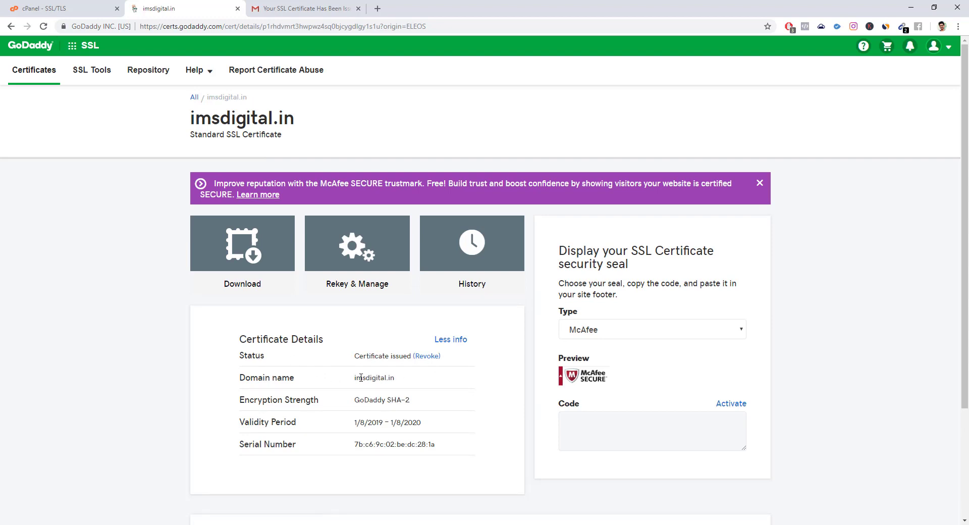
pyautogui.moveTo(353, 379); pyautogui.dragTo(396, 380)
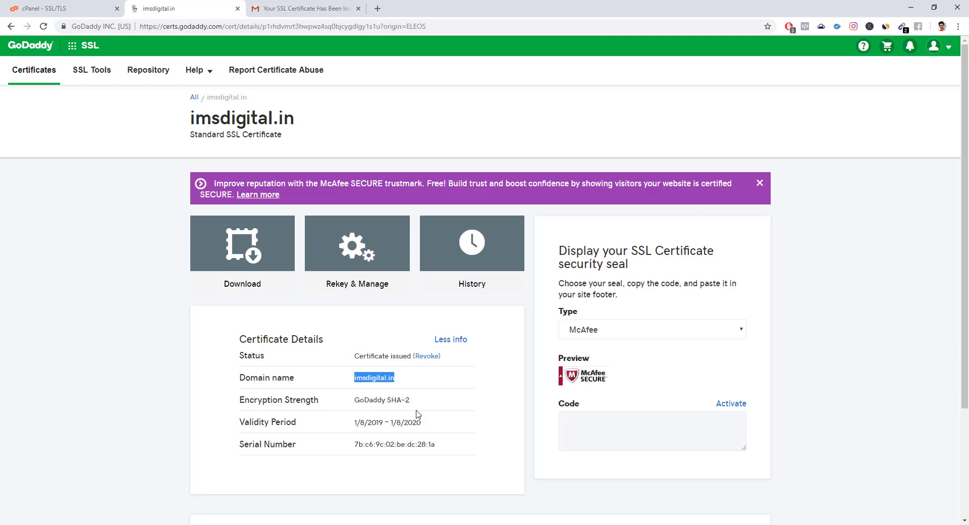
pyautogui.moveTo(422, 425); pyautogui.dragTo(343, 424)
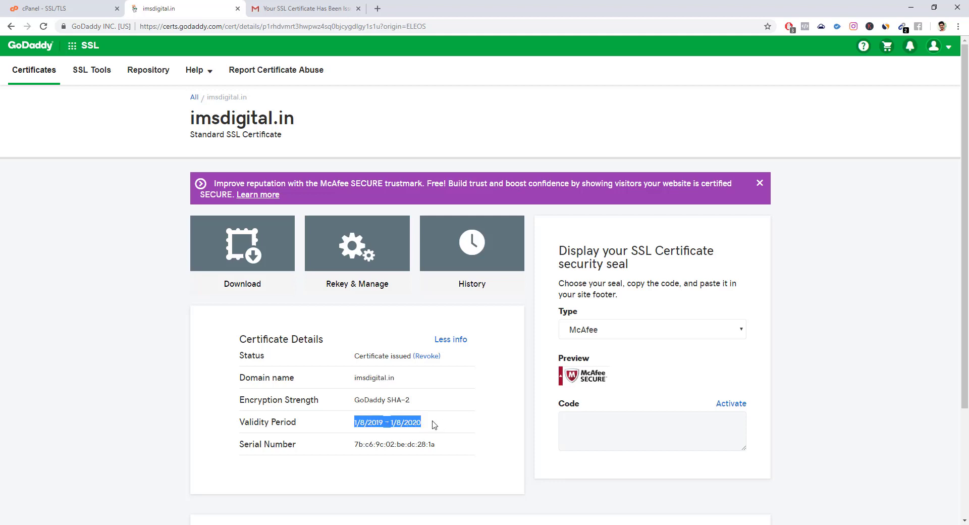
# - Download the certificate for server type Apache as imsdigital.in.zip
pyautogui.click(255, 263)
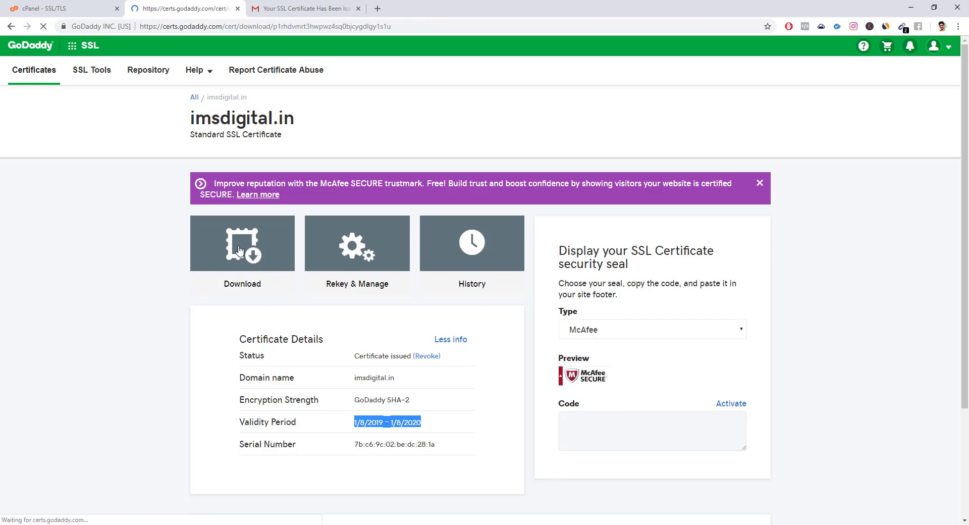
pyautogui.click(283, 399)
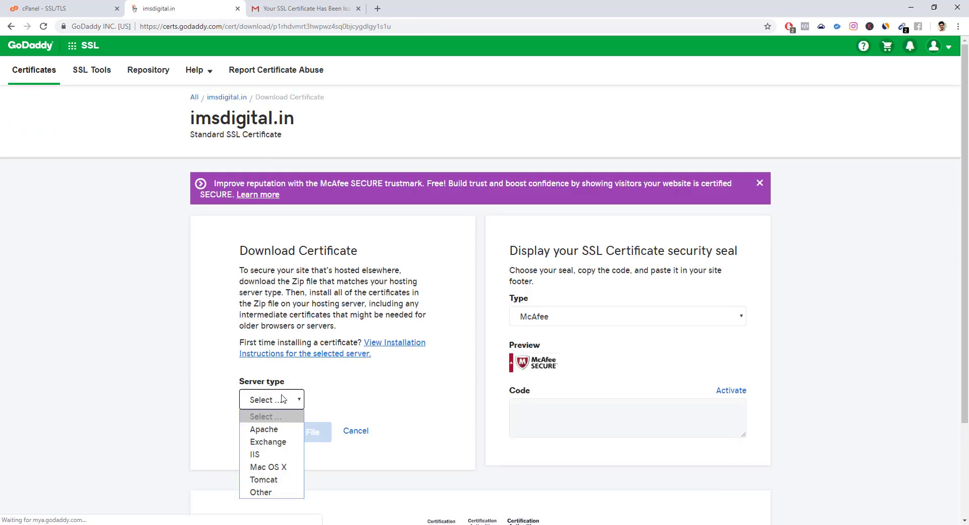
pyautogui.click(281, 429)
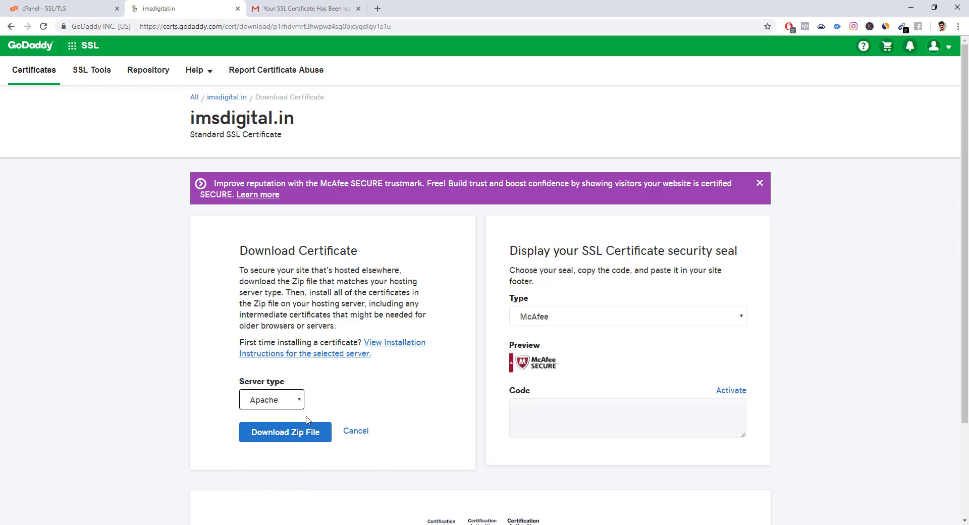
pyautogui.click(305, 440)
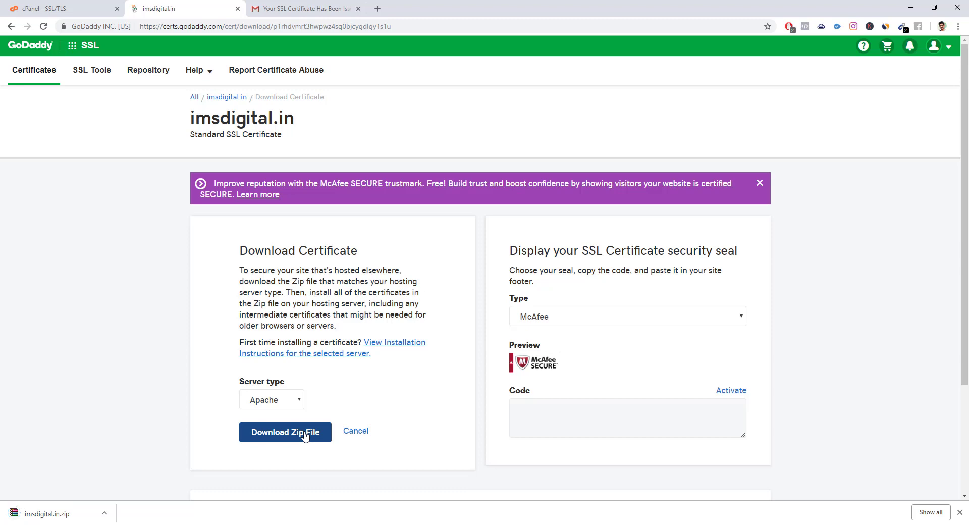
# - Put imsdigital.in.zip into a new SSL folder inside IMS Digital Solutions
pyautogui.click(104, 512)
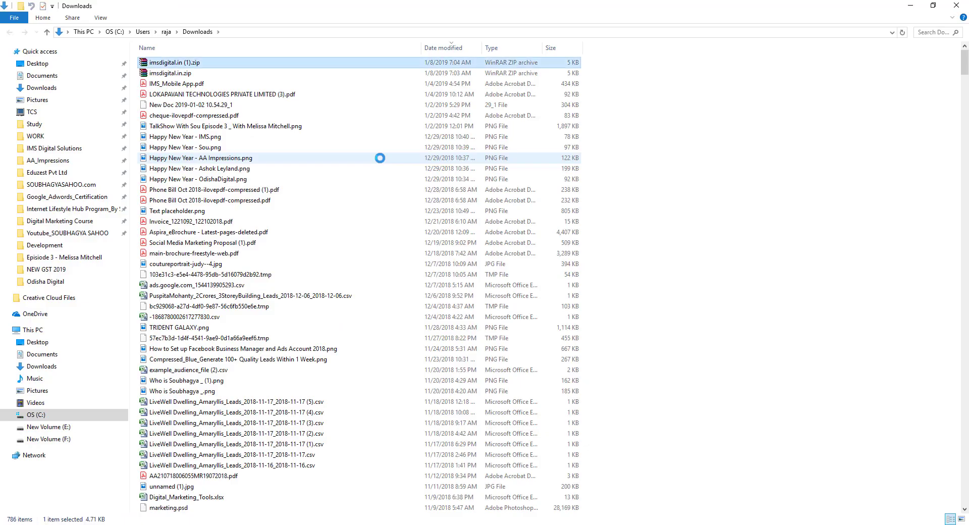
pyautogui.click(200, 75)
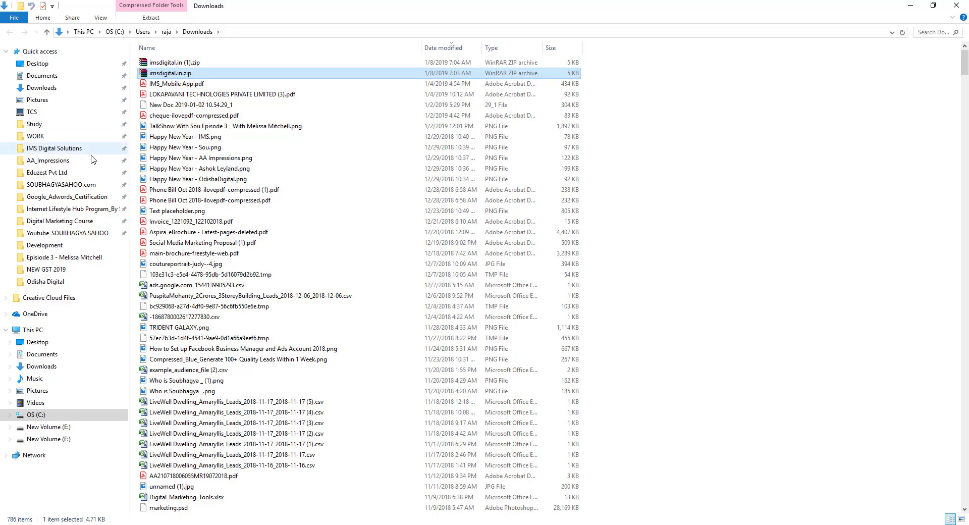
pyautogui.click(76, 148)
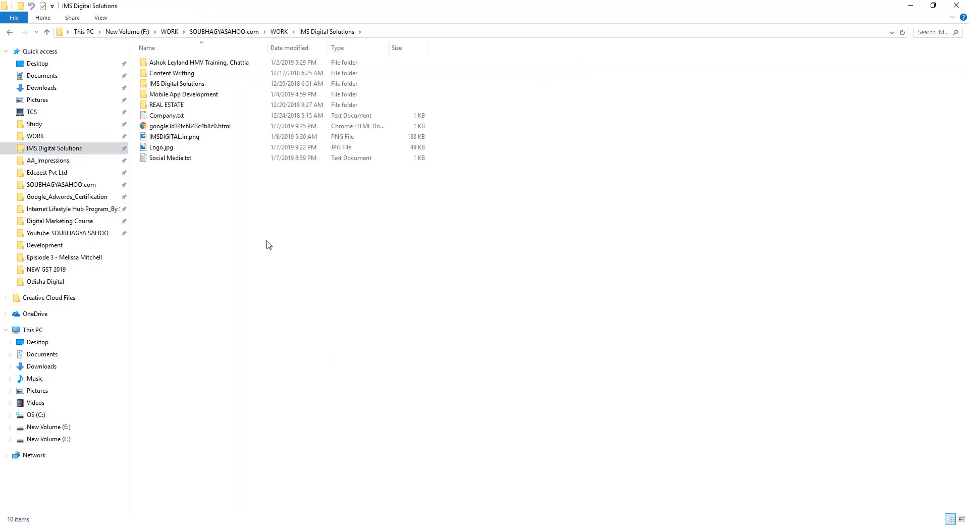
pyautogui.rightClick(219, 210)
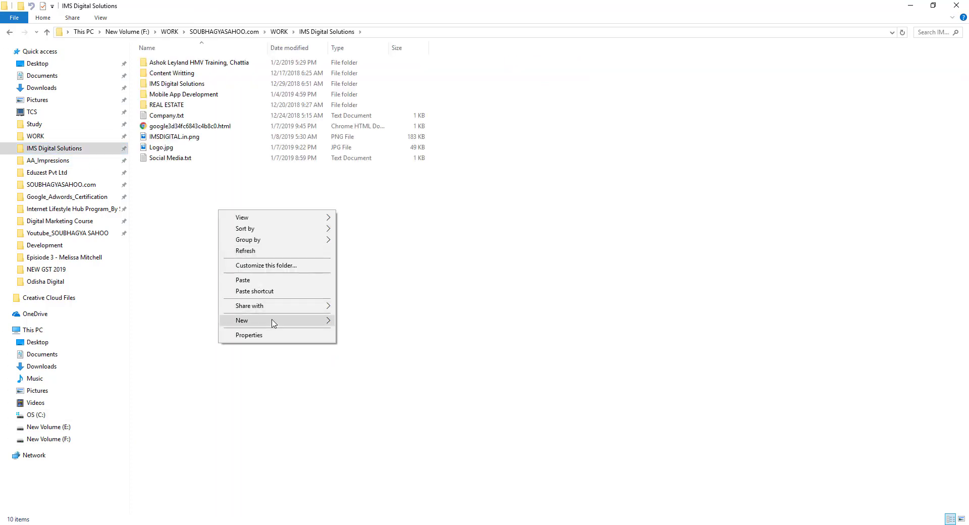
pyautogui.click(356, 321)
pyautogui.write('SSL')
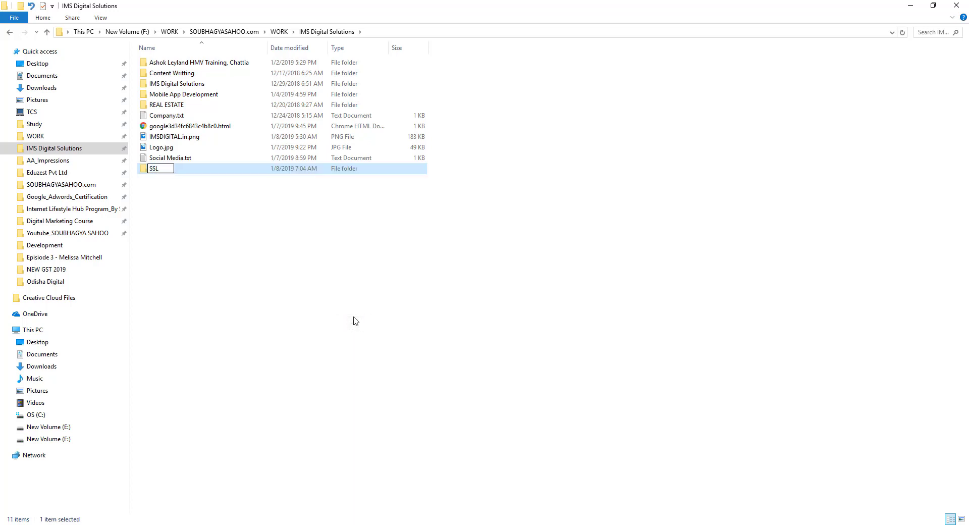
pyautogui.press('Return')
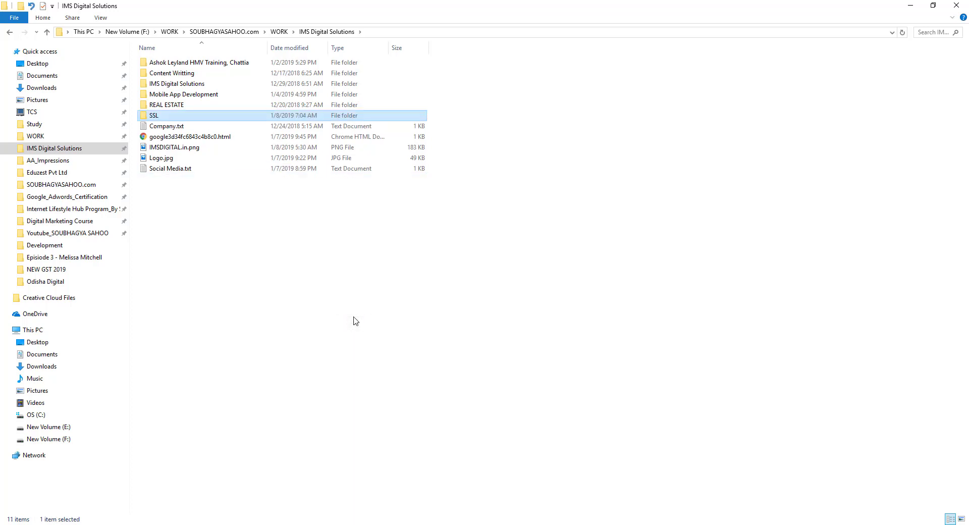
pyautogui.press('Return')
pyautogui.hotkey('ctrl', 'v')
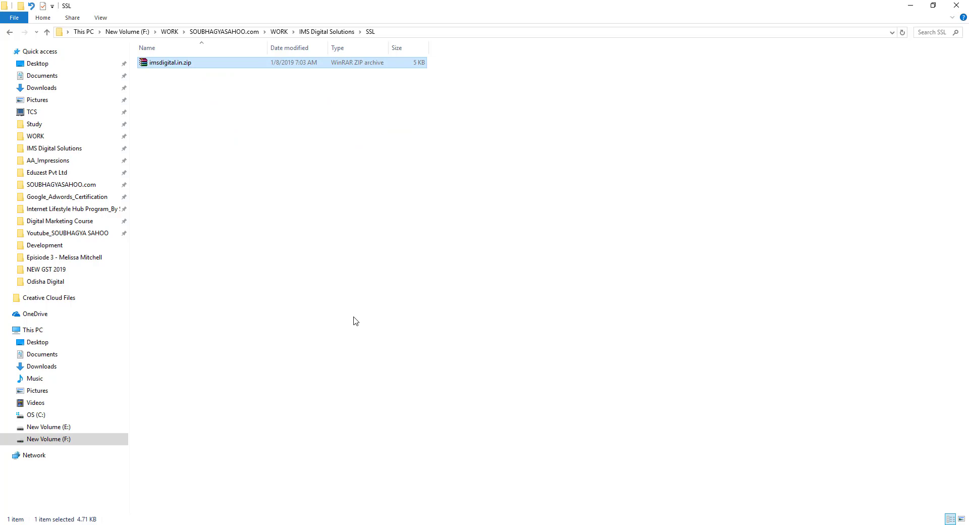
# - Extract the zip, yielding 7bc69c02bedc281a.crt and gd_bundle-g2-g1.crt, and return to Chrome
pyautogui.rightClick(197, 63)
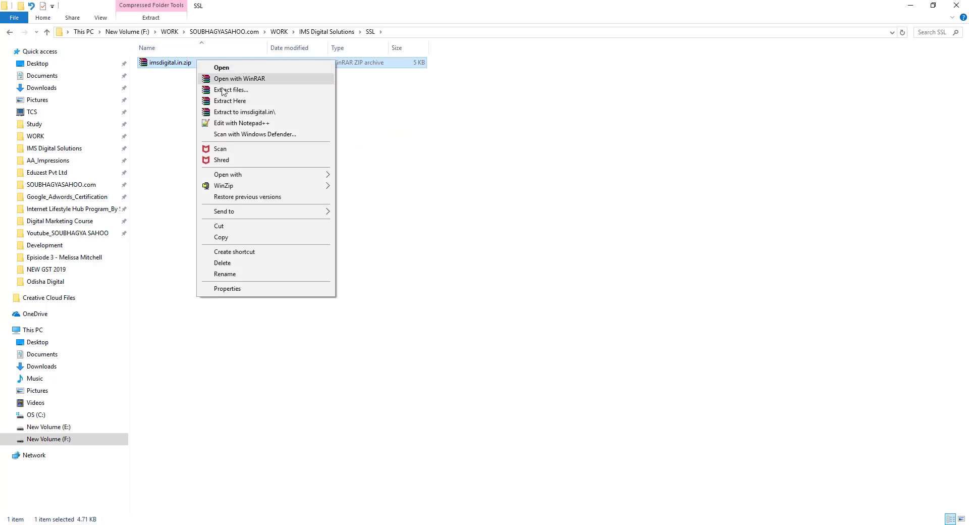
pyautogui.click(232, 101)
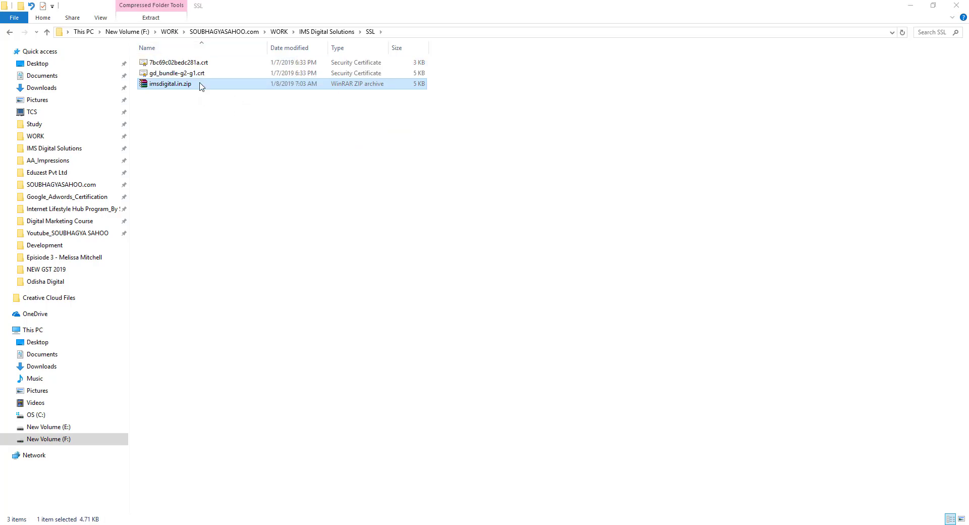
pyautogui.click(181, 65)
pyautogui.click(185, 75)
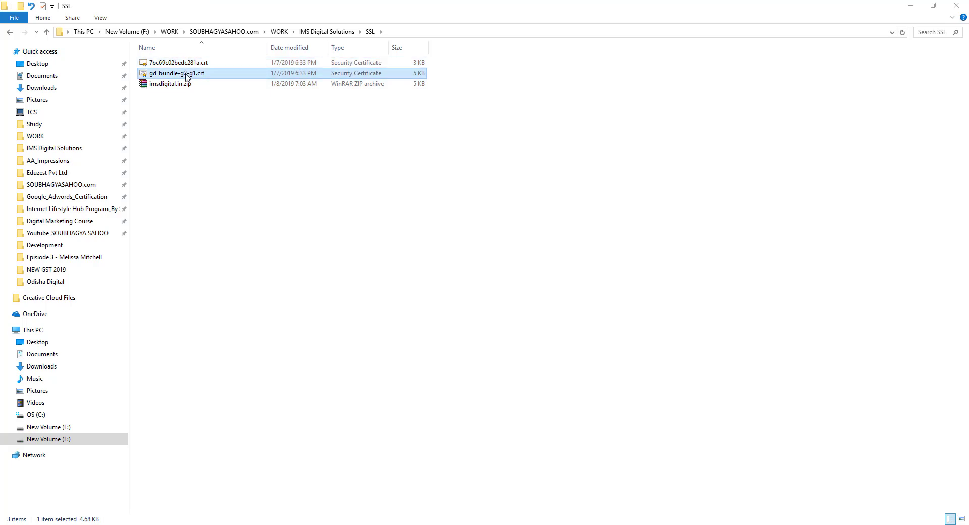
pyautogui.hotkey('alt', 'Tab')
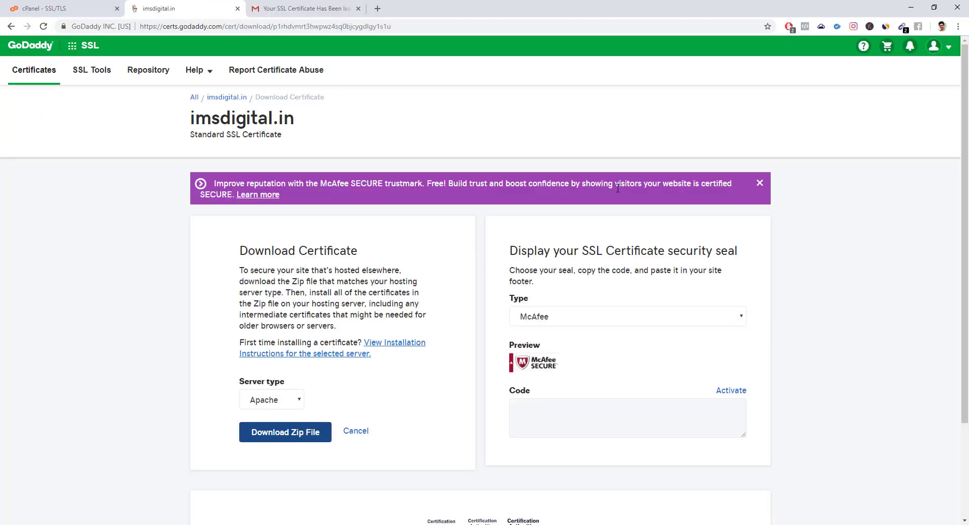
# - On cPanel's Certificates (CRT) page, upload 7bc69c02bedc281a.crt from the SSL folder
pyautogui.click(61, 9)
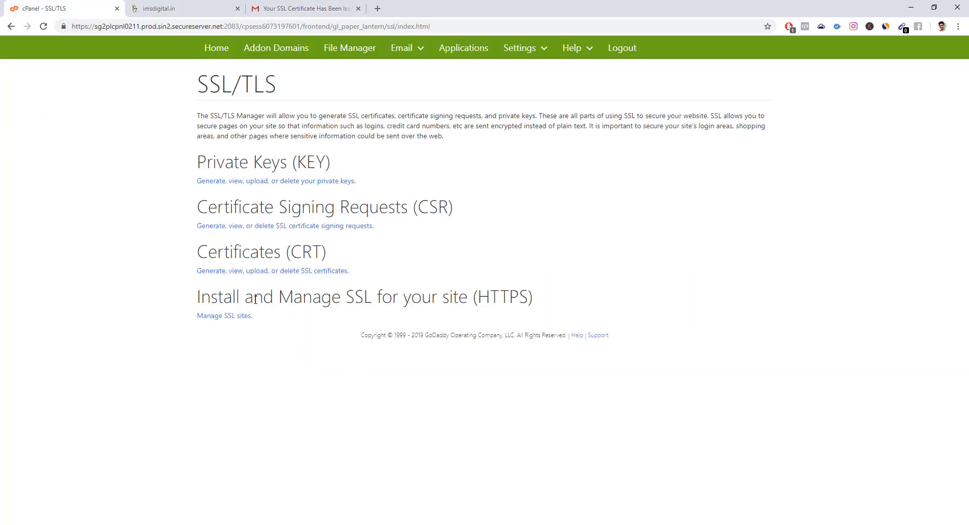
pyautogui.click(223, 274)
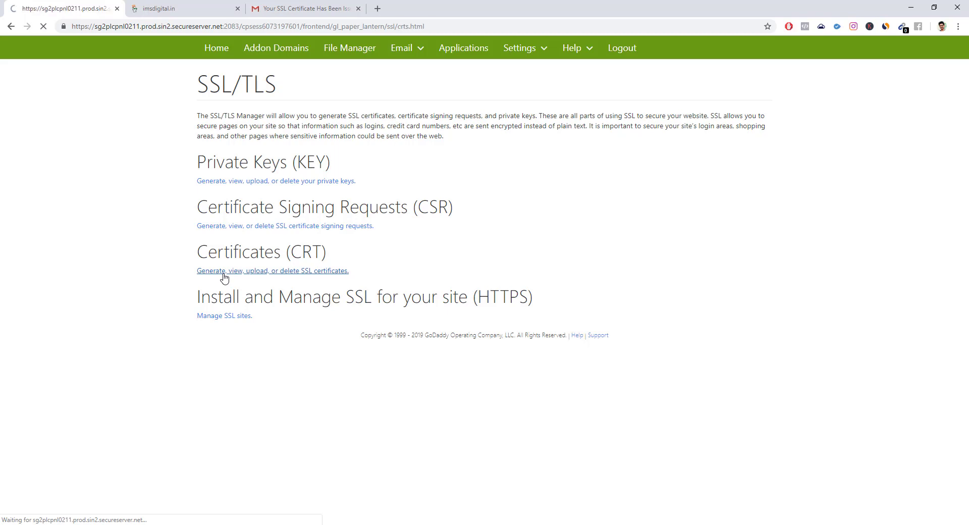
pyautogui.scroll(-19, 459, 281)
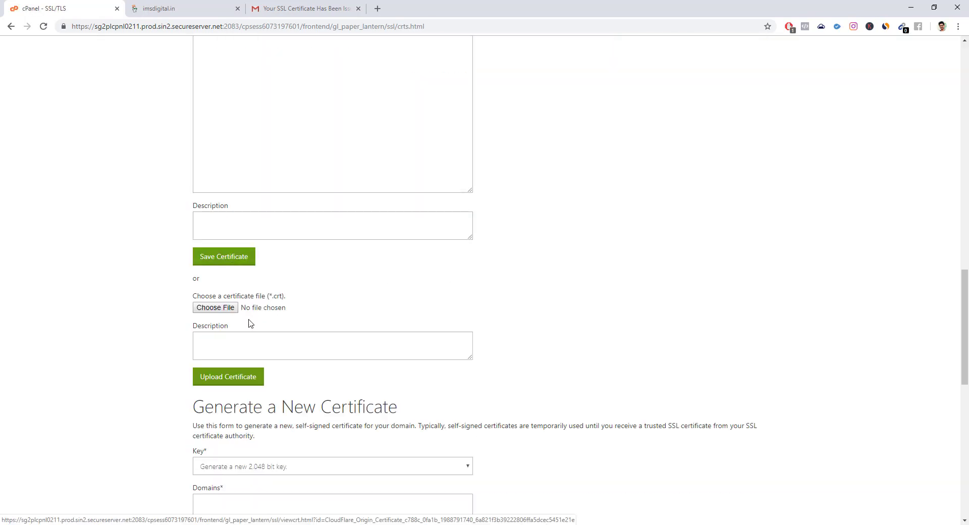
pyautogui.click(222, 309)
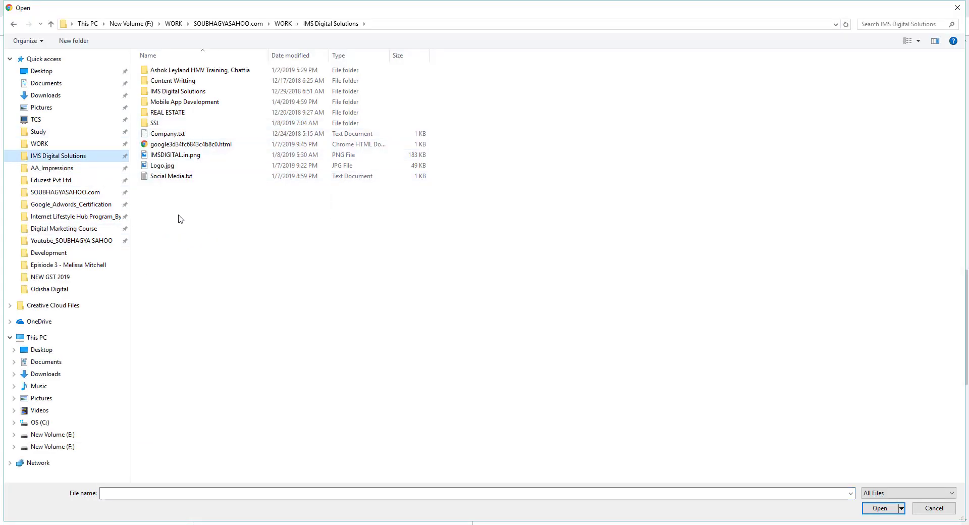
pyautogui.doubleClick(171, 123)
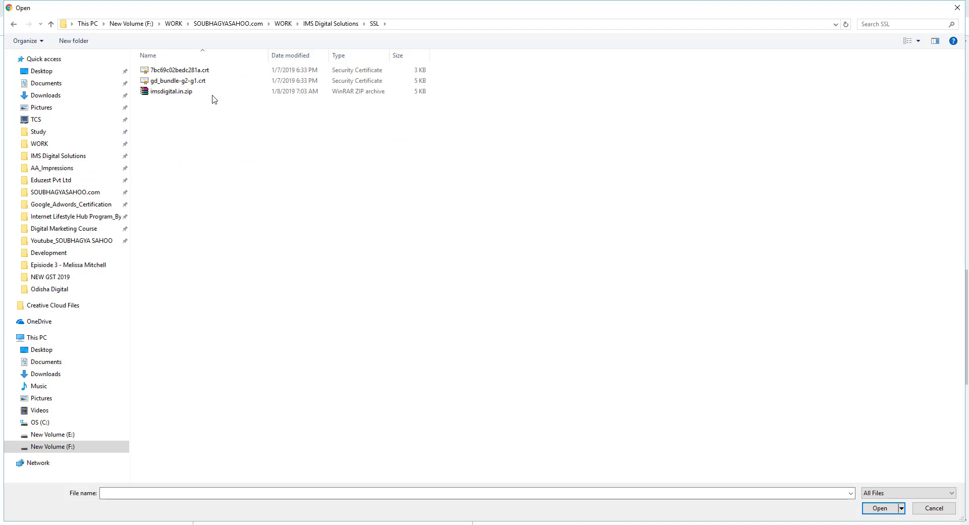
pyautogui.click(203, 71)
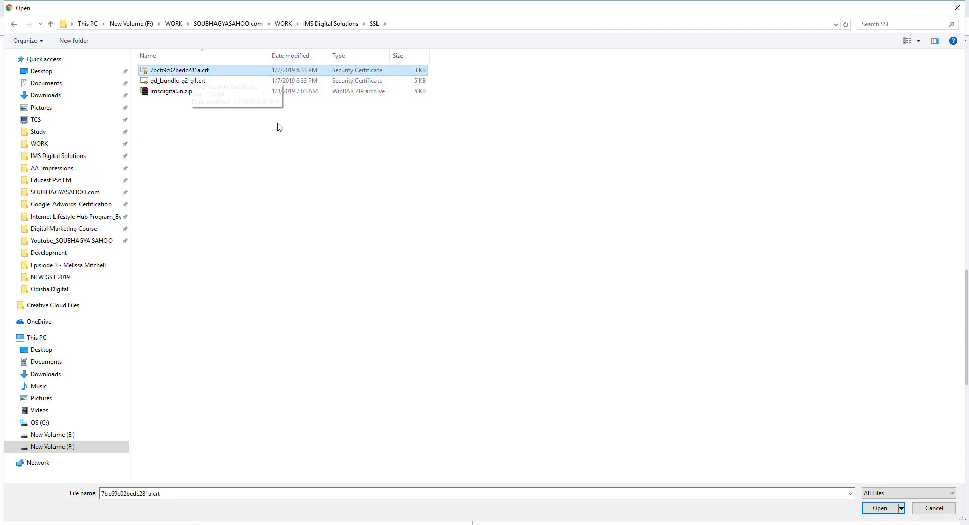
pyautogui.click(878, 508)
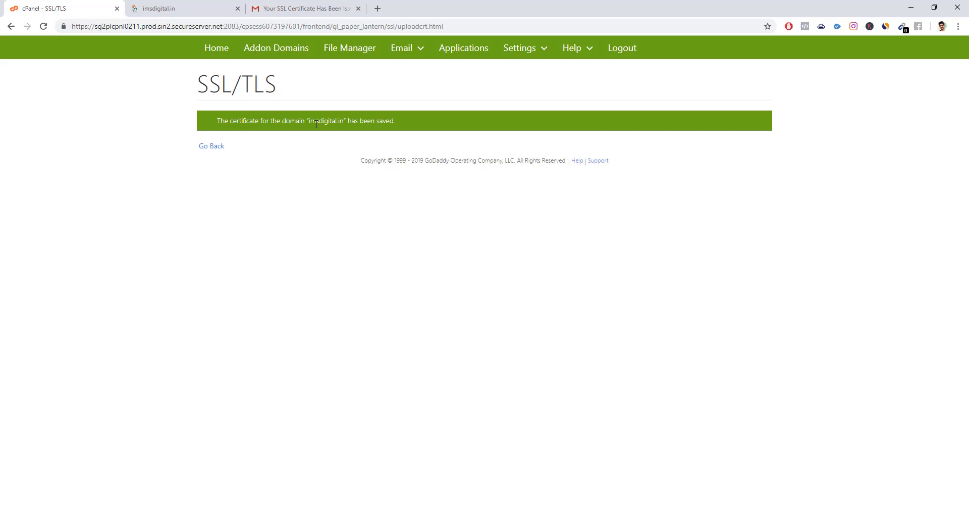
# - Confirm the GoDaddy-issued imsdigital.in certificate (expires 1/8/20, 2048-bit) is listed on the server
pyautogui.click(220, 147)
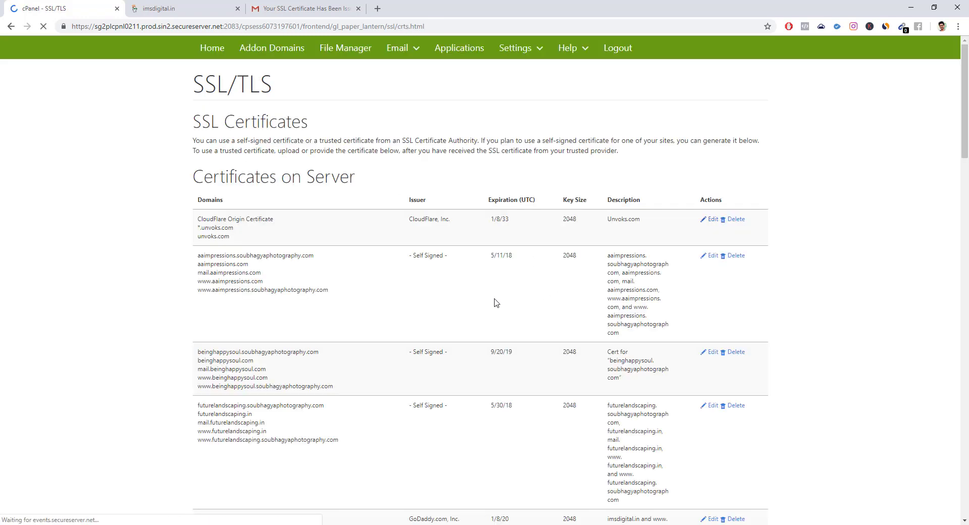
pyautogui.scroll(-6, 494, 302)
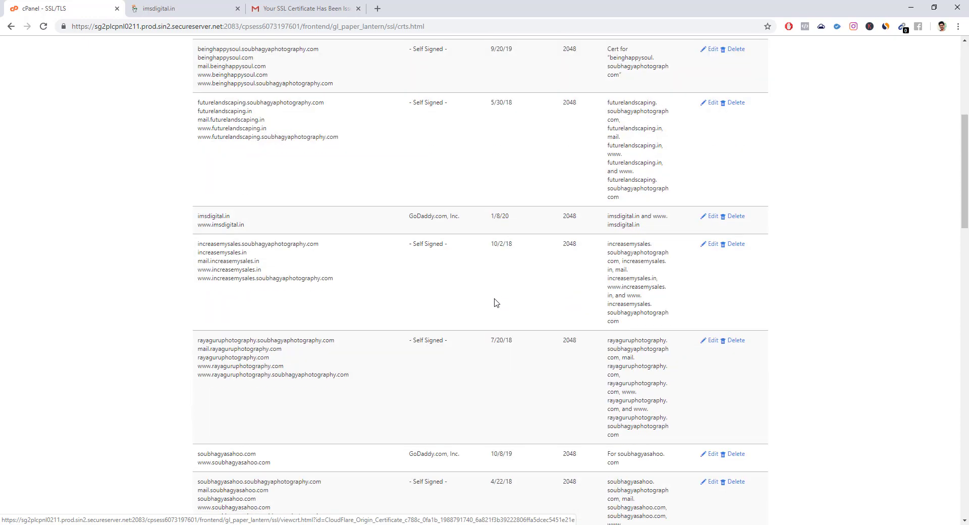
pyautogui.moveTo(201, 214); pyautogui.dragTo(785, 227)
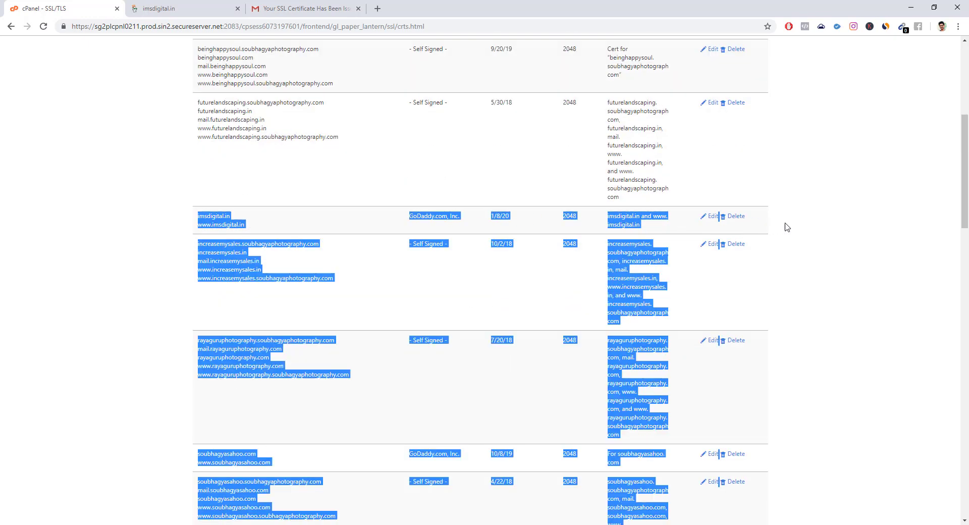
pyautogui.click(786, 227)
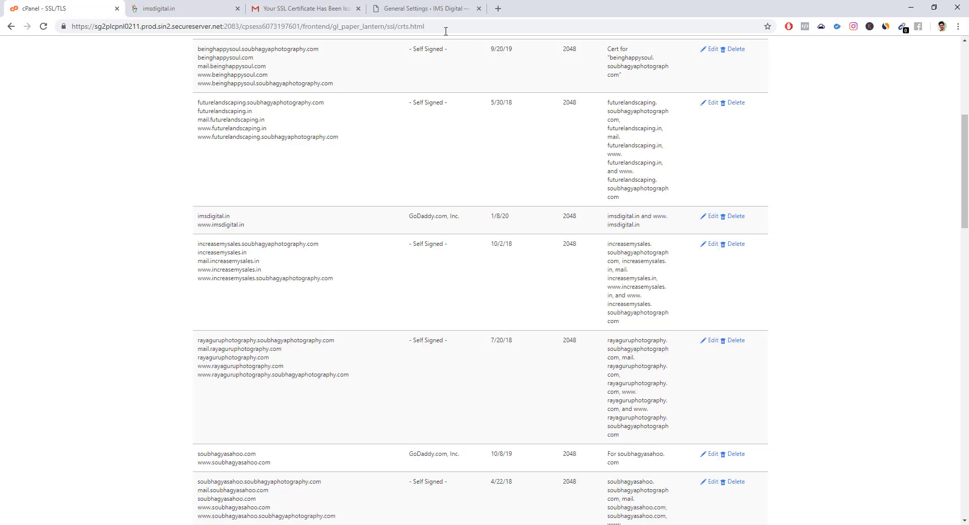
pyautogui.click(430, 11)
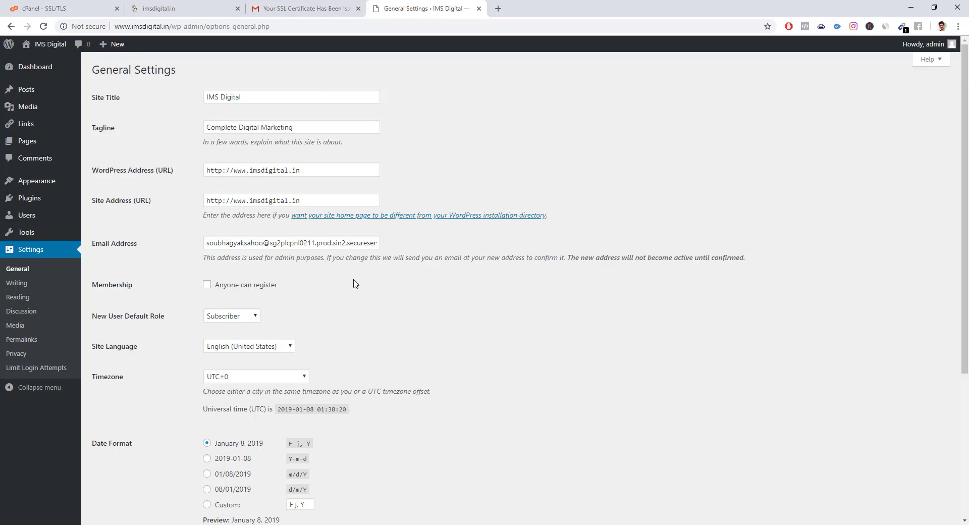
pyautogui.click(224, 170)
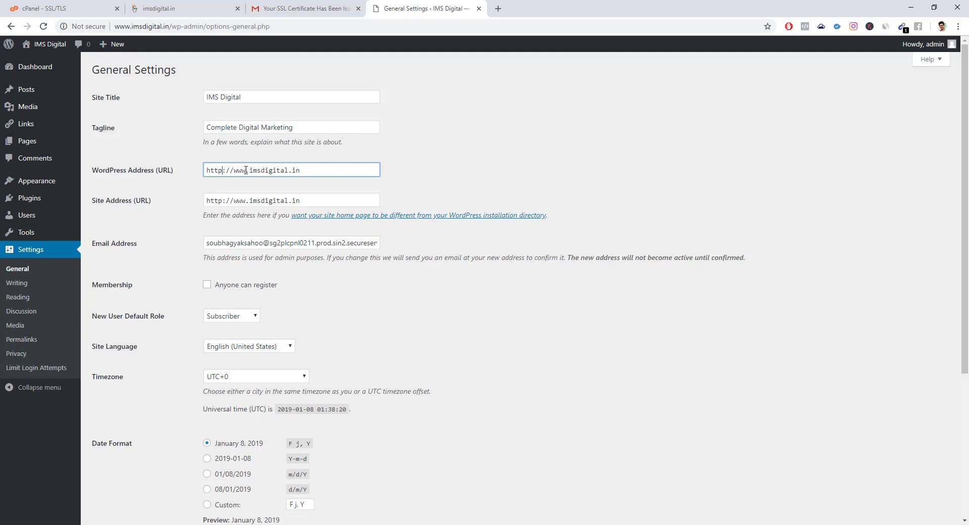
pyautogui.write('s')
pyautogui.click(224, 202)
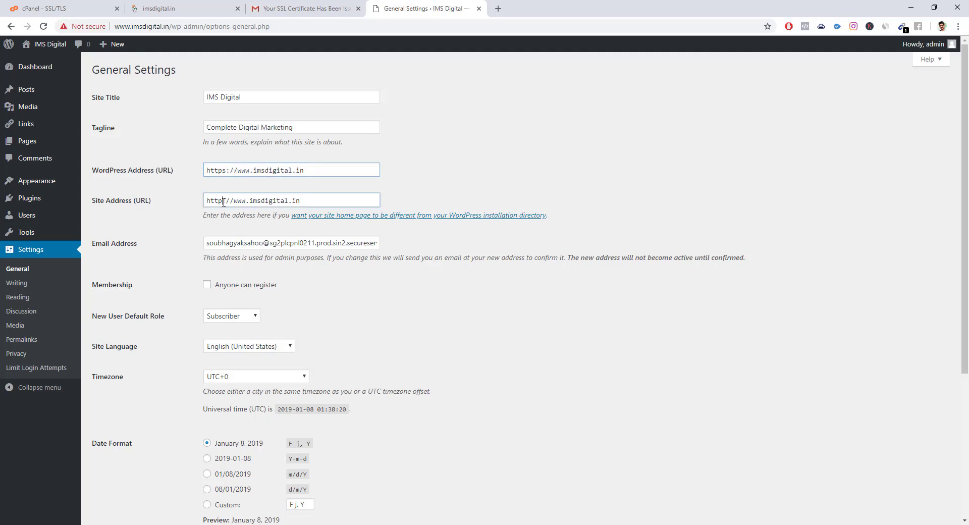
pyautogui.write('s')
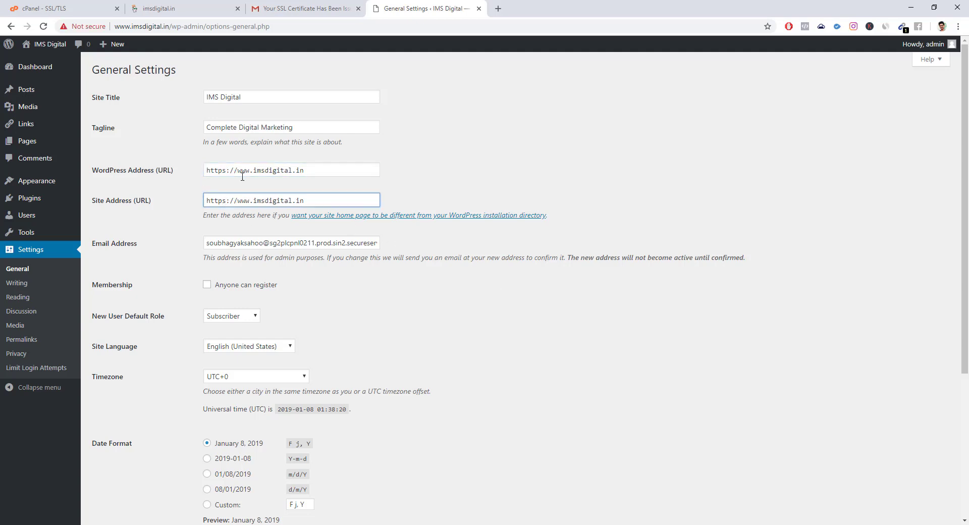
pyautogui.scroll(-3, 391, 289)
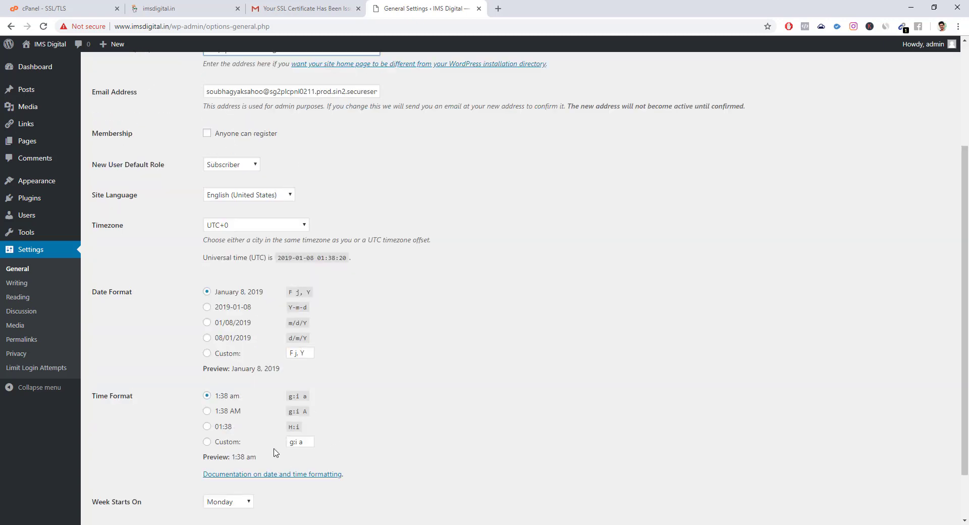
pyautogui.scroll(-1, 272, 519)
pyautogui.click(124, 477)
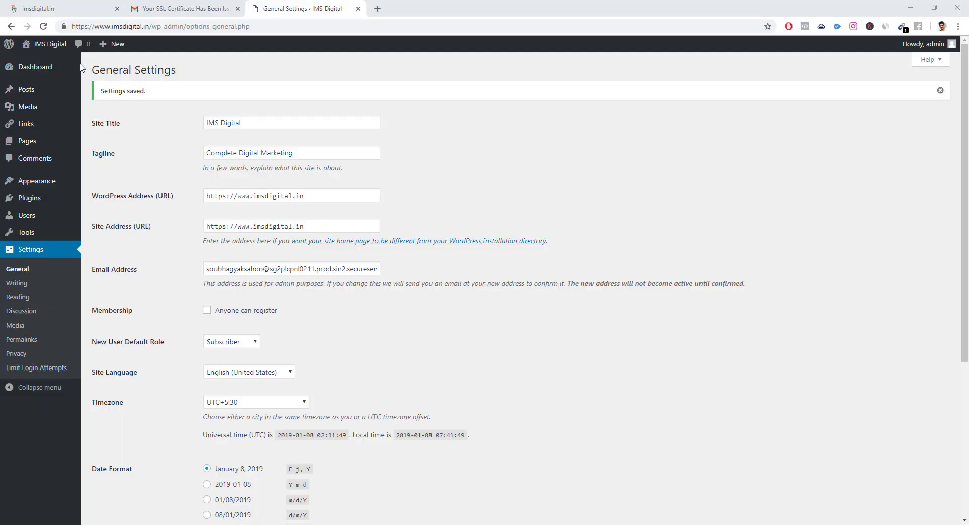
pyautogui.moveTo(45, 44)
pyautogui.click(44, 62)
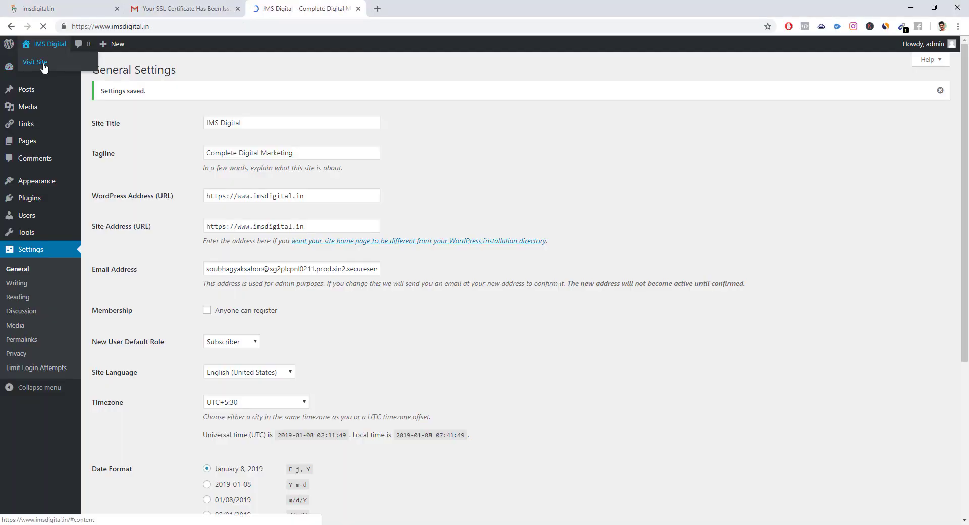